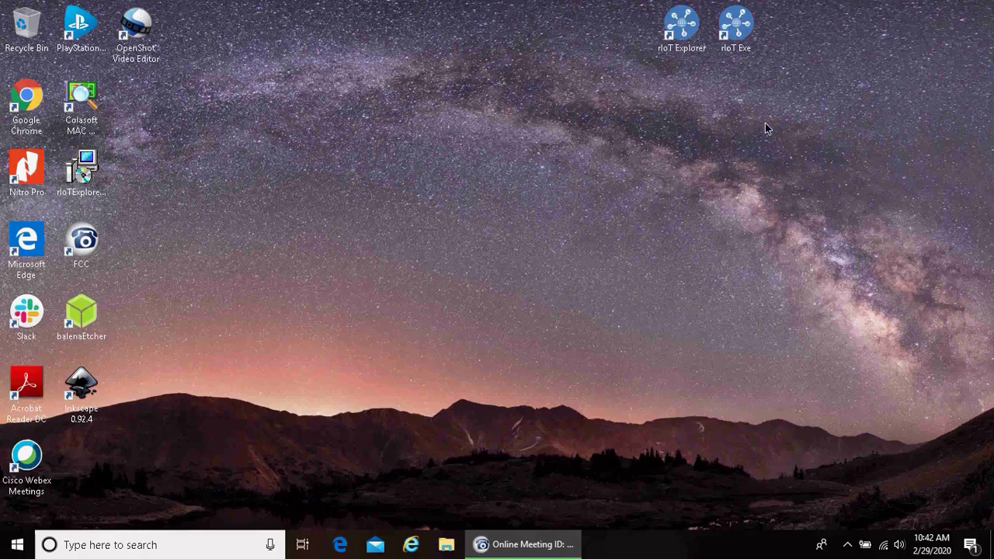
# - Launch rIoT Explorer from the desktop and start a new project
pyautogui.click(743, 25)
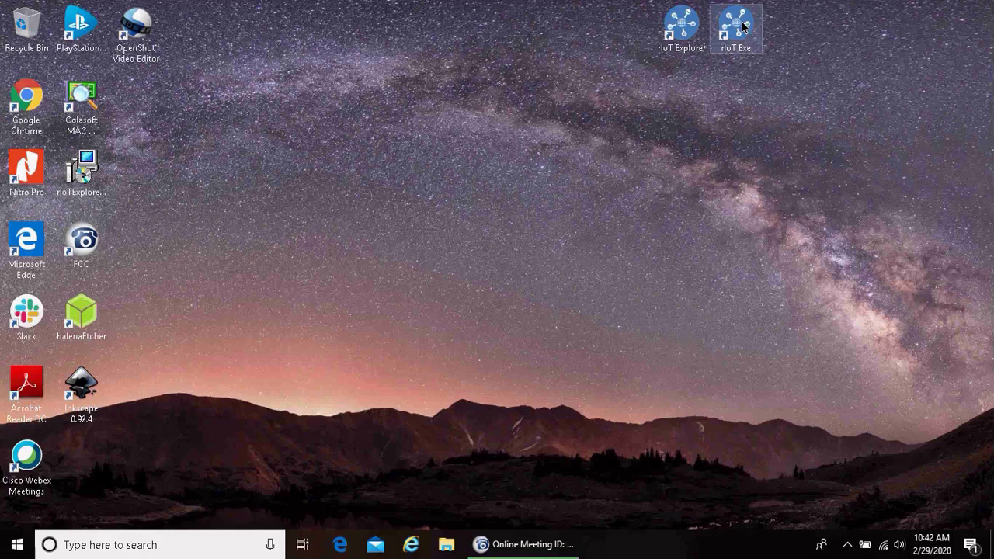
pyautogui.click(469, 332)
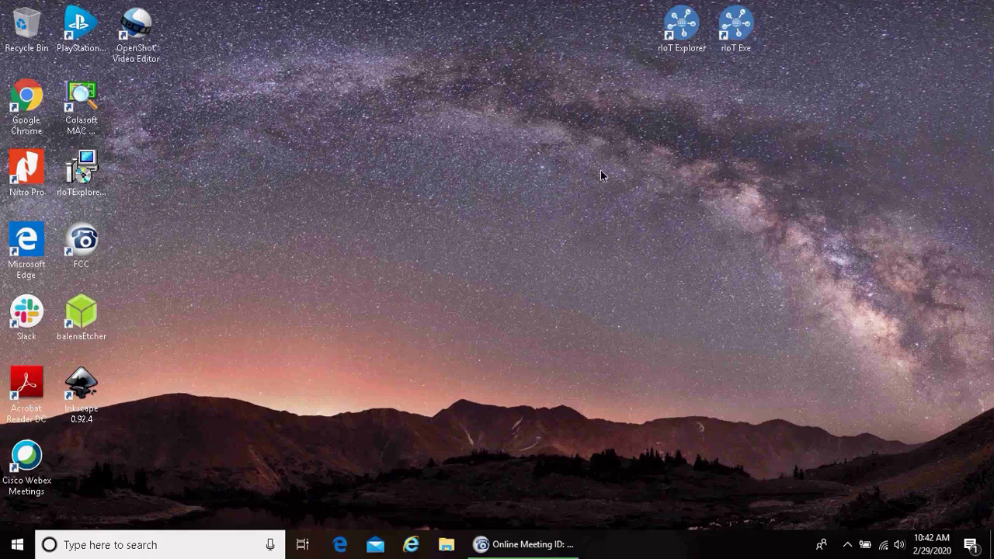
pyautogui.click(688, 33)
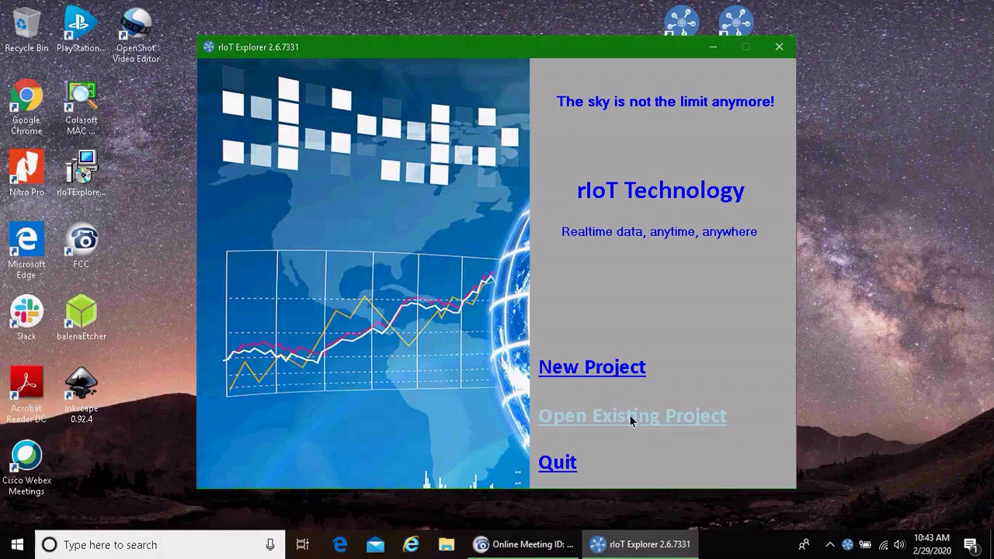
pyautogui.click(602, 372)
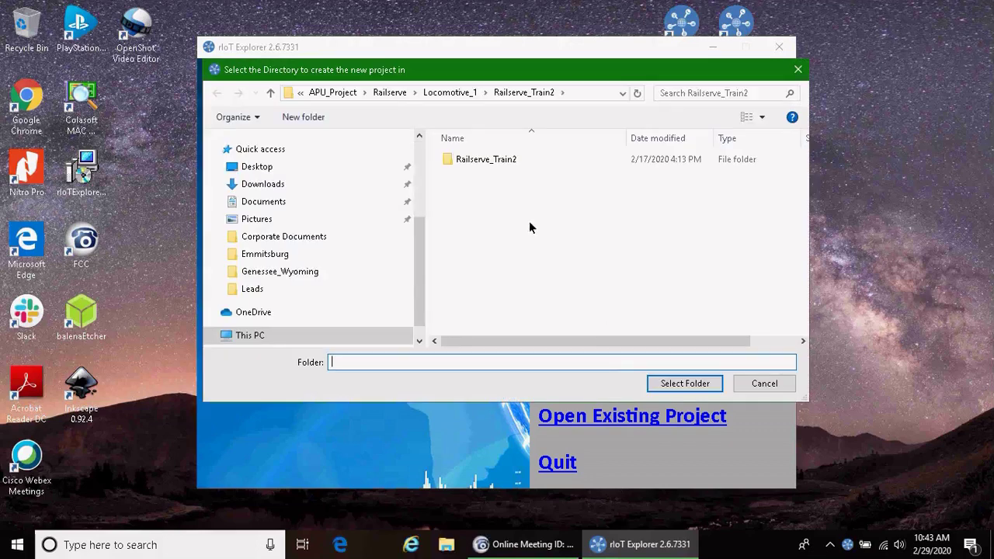
# - Create a folder named Demo_no1 inside the rIoT folder in Documents
pyautogui.click(344, 94)
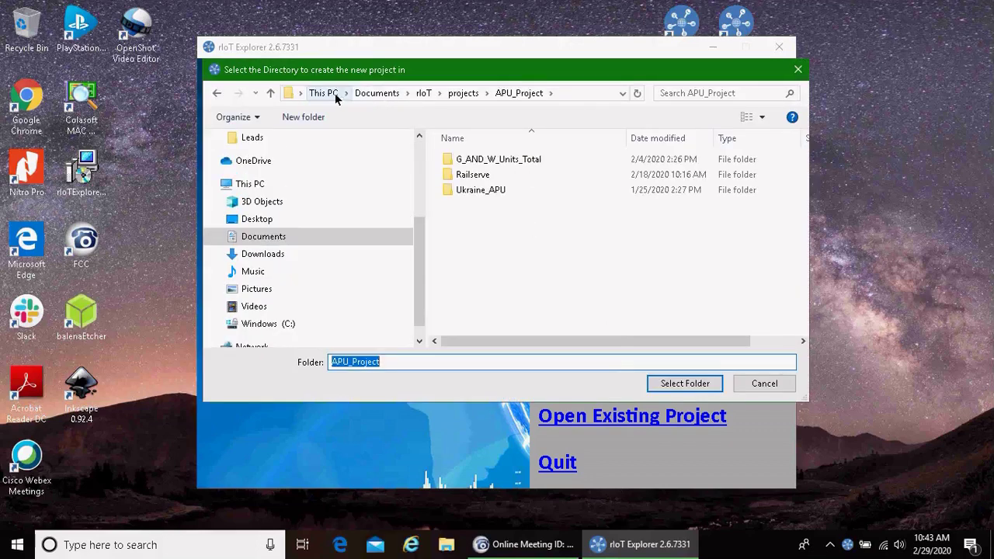
pyautogui.click(424, 93)
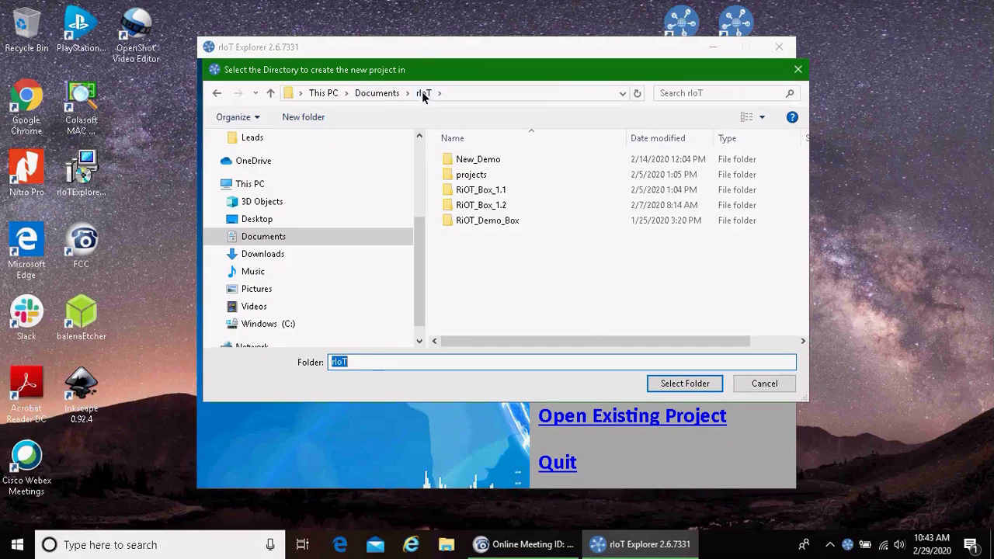
pyautogui.rightClick(486, 254)
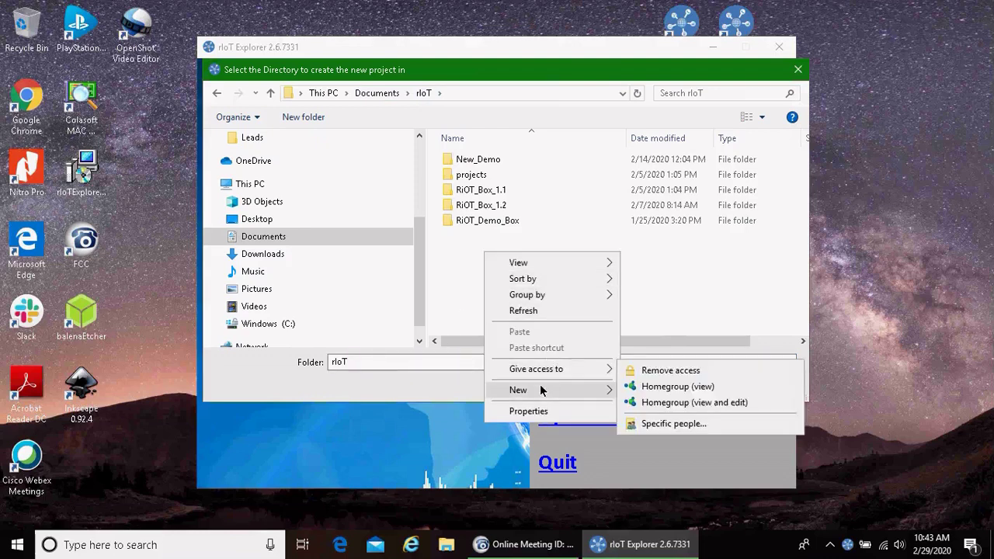
pyautogui.moveTo(581, 396)
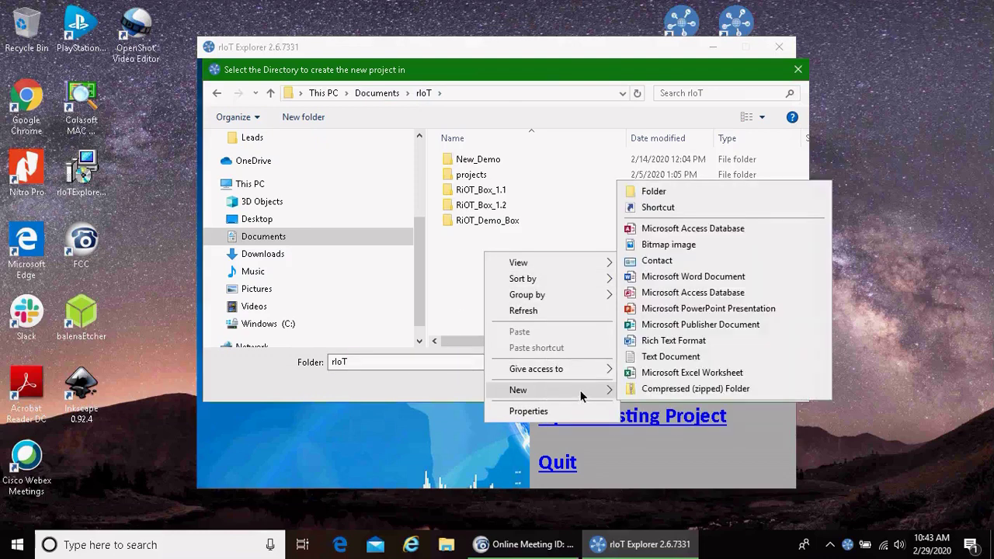
pyautogui.click(665, 192)
pyautogui.write('D')
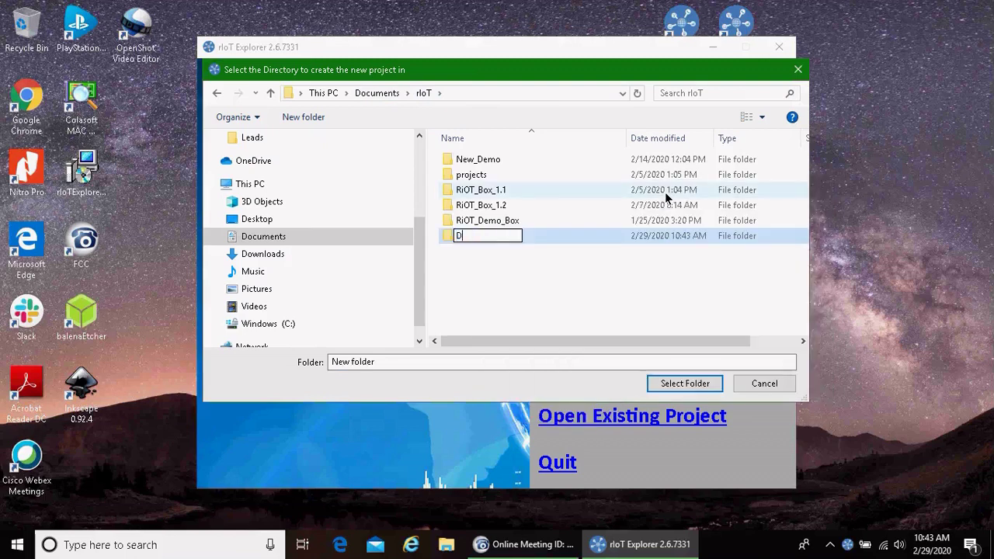
pyautogui.write('emo_no1')
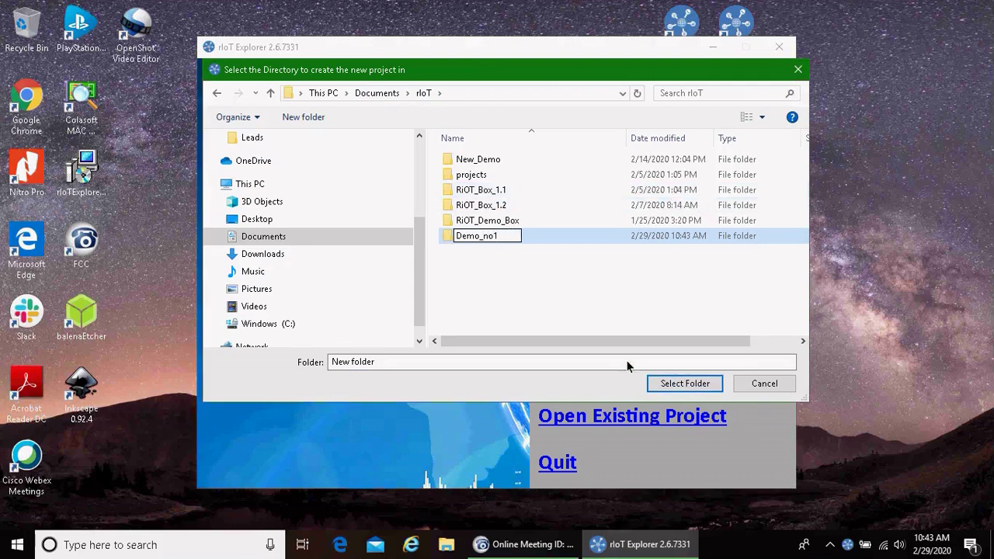
pyautogui.click(472, 242)
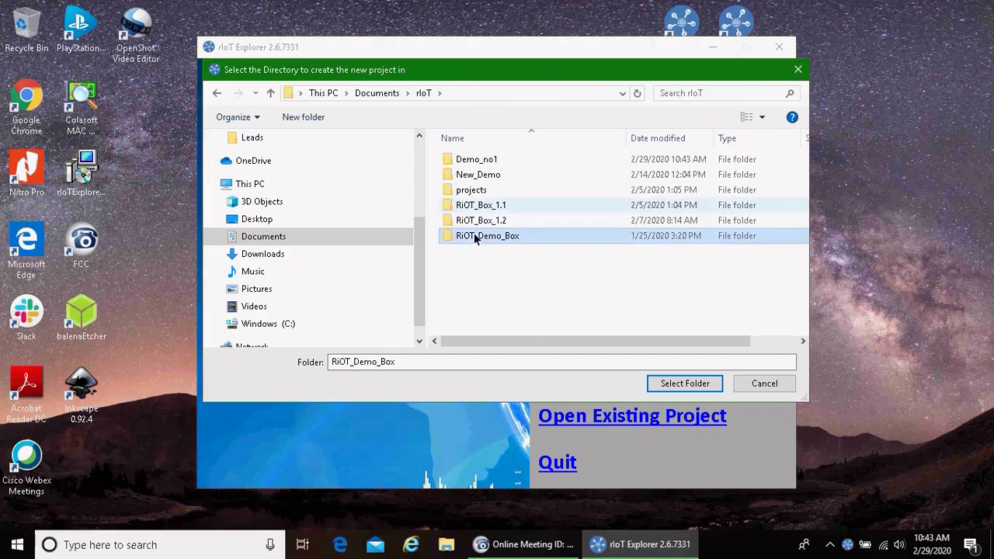
# - Choose the Demo_no1 folder as the project directory and create a project named Demo_no1 with its own directory
pyautogui.click(482, 161)
pyautogui.click(676, 387)
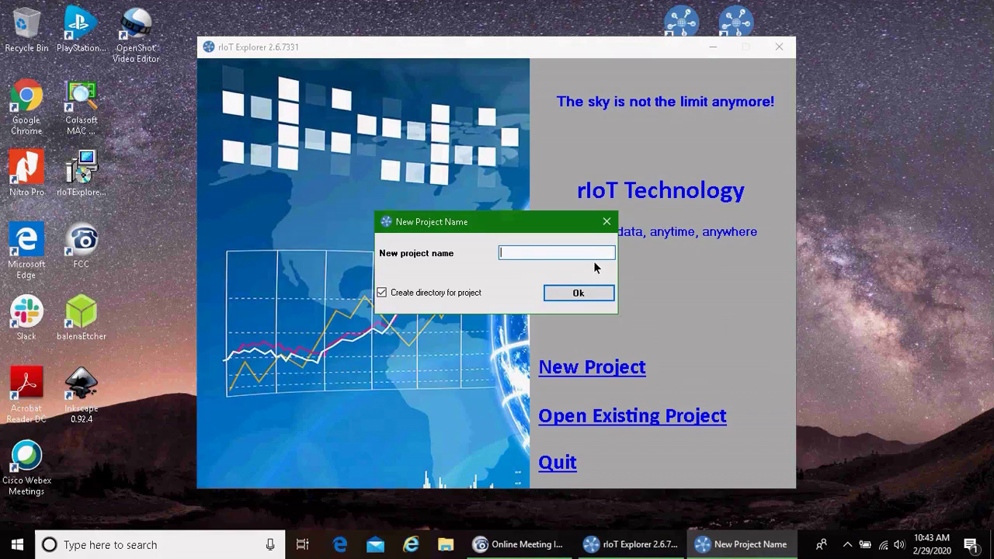
pyautogui.write('Demo_no1')
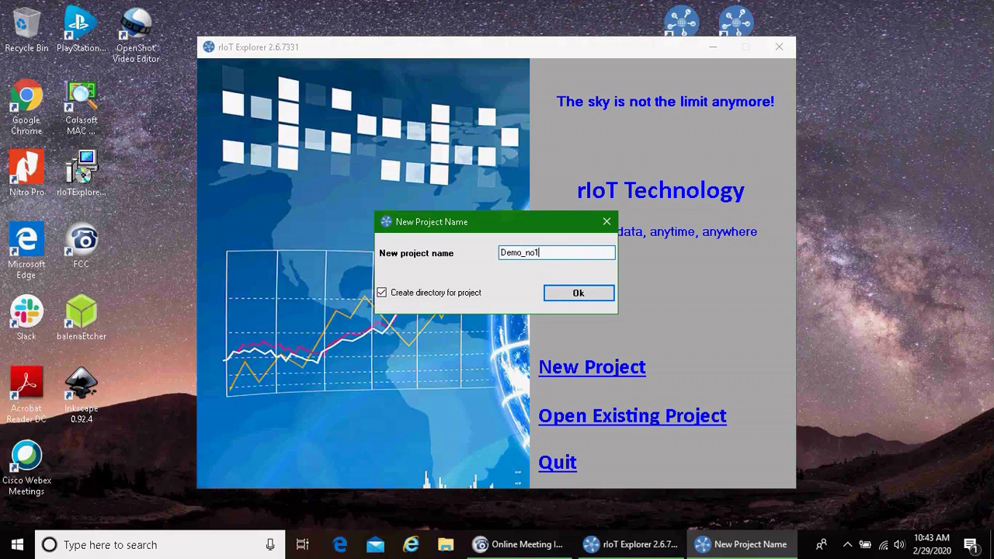
pyautogui.click(588, 300)
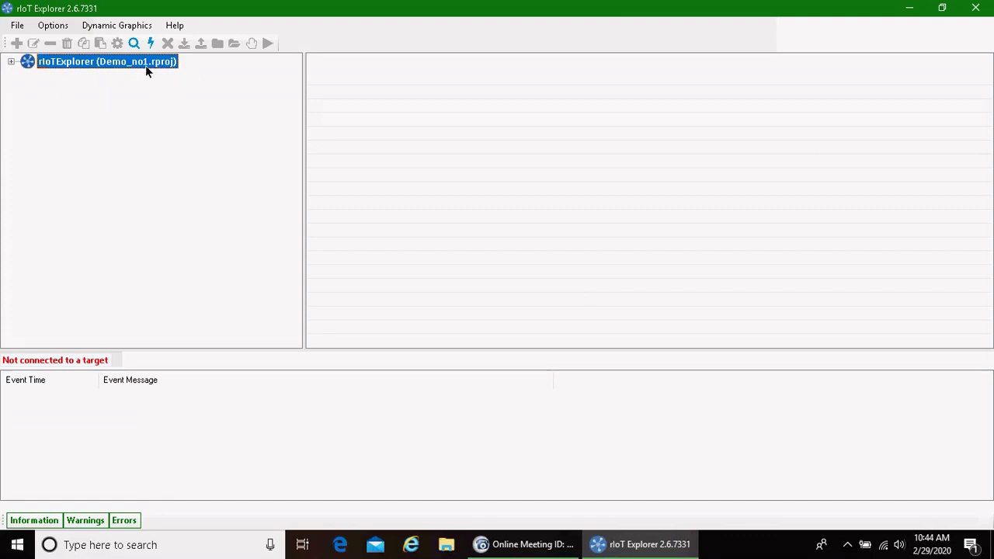
# - Expand the Demo_no1 project tree and examine the client and server device categories
pyautogui.click(11, 62)
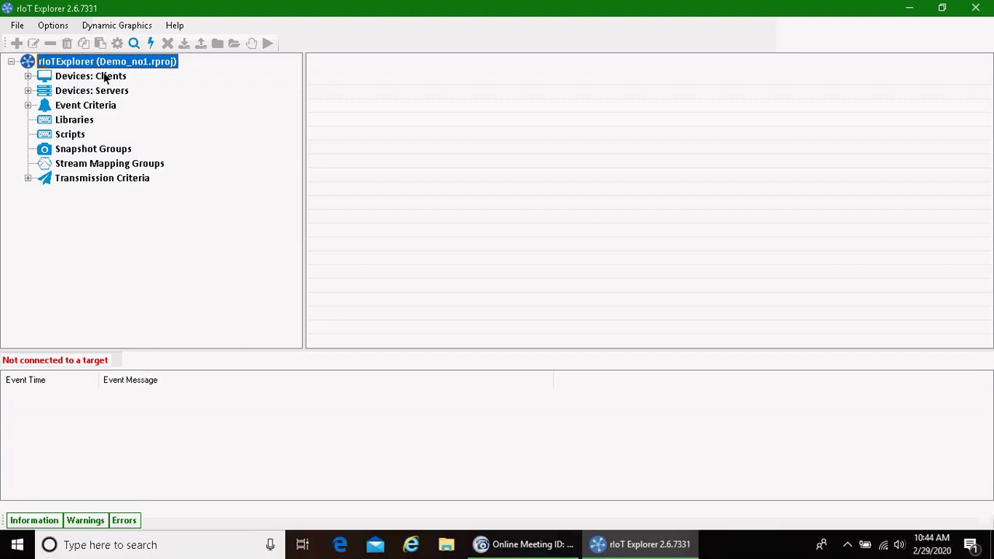
pyautogui.click(28, 76)
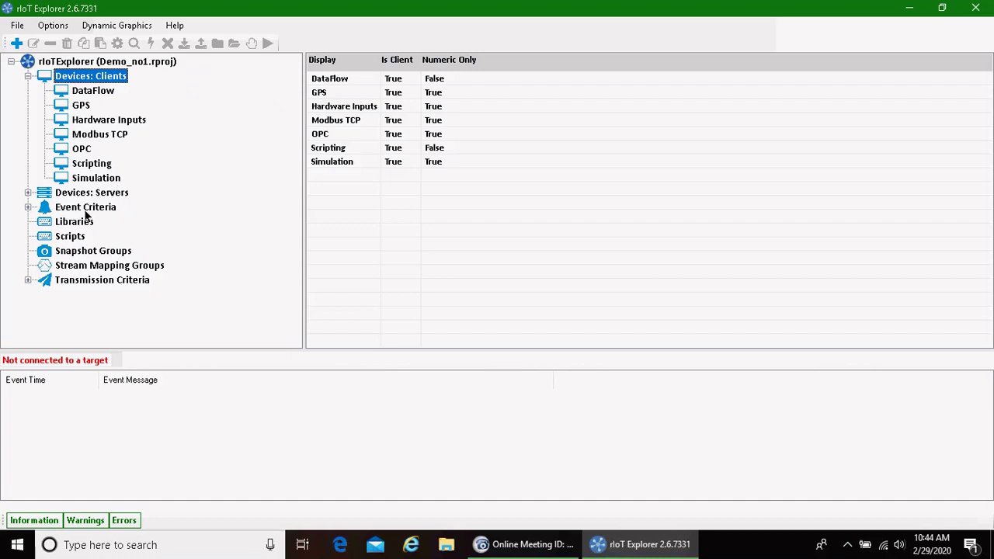
pyautogui.click(30, 194)
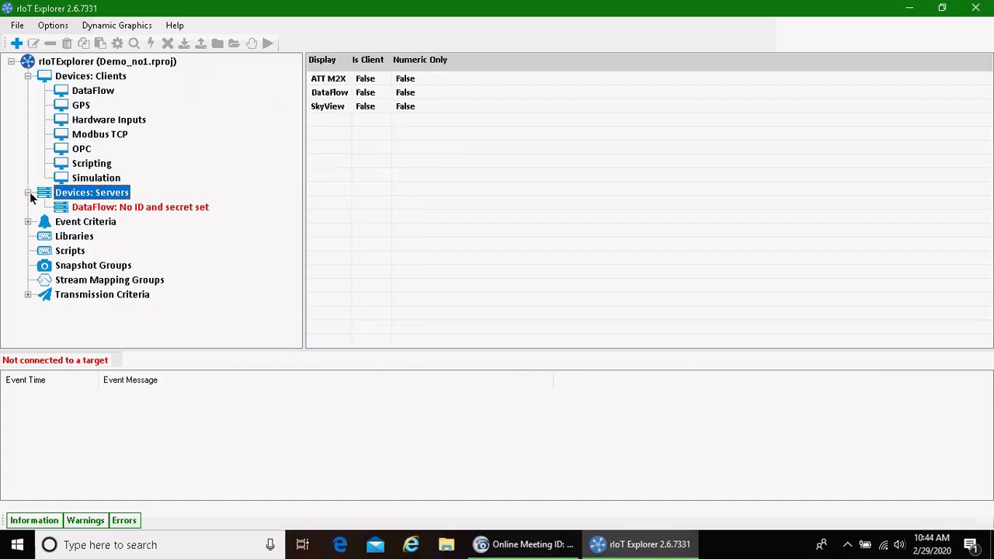
pyautogui.rightClick(92, 199)
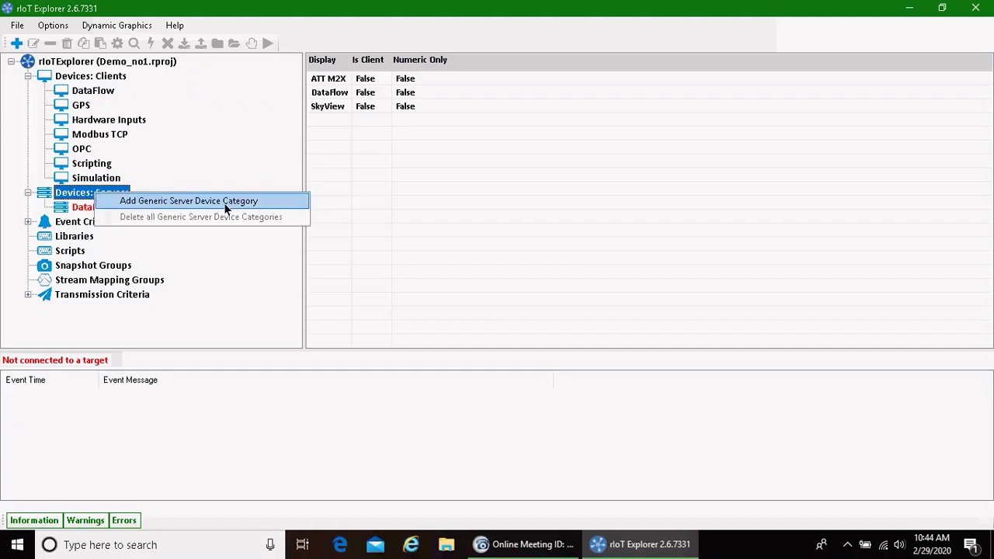
pyautogui.click(201, 174)
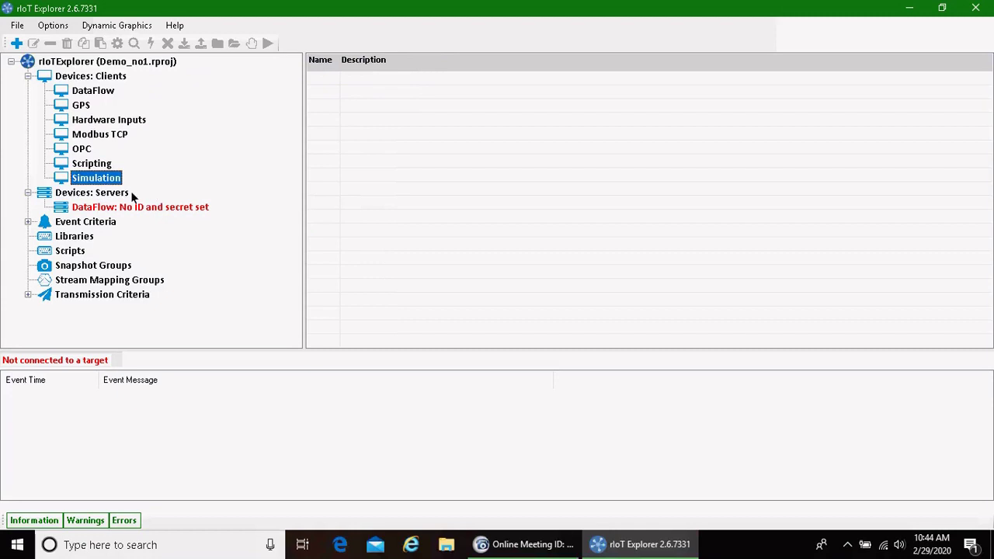
# - Expand Event Criteria and review its available criteria types
pyautogui.click(129, 196)
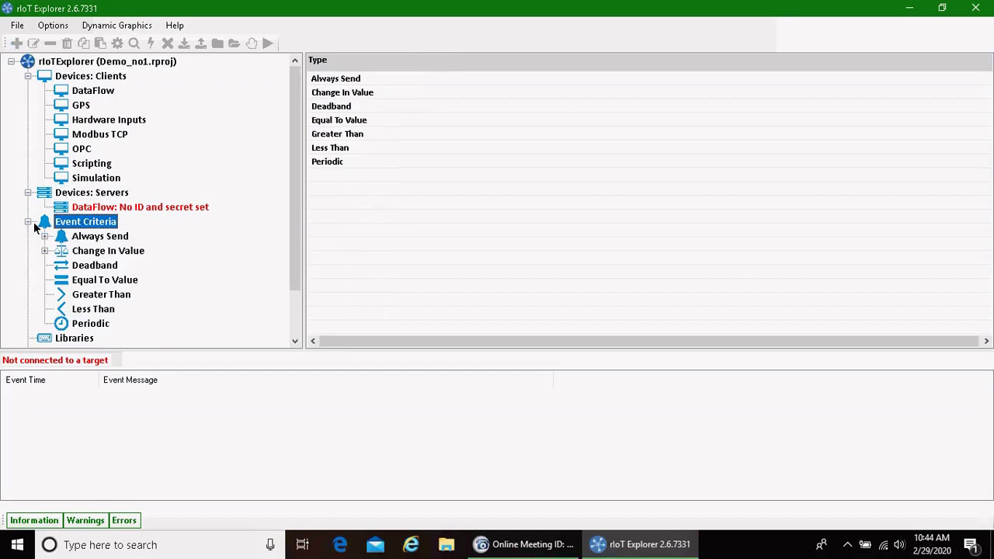
pyautogui.scroll(-1, 97, 229)
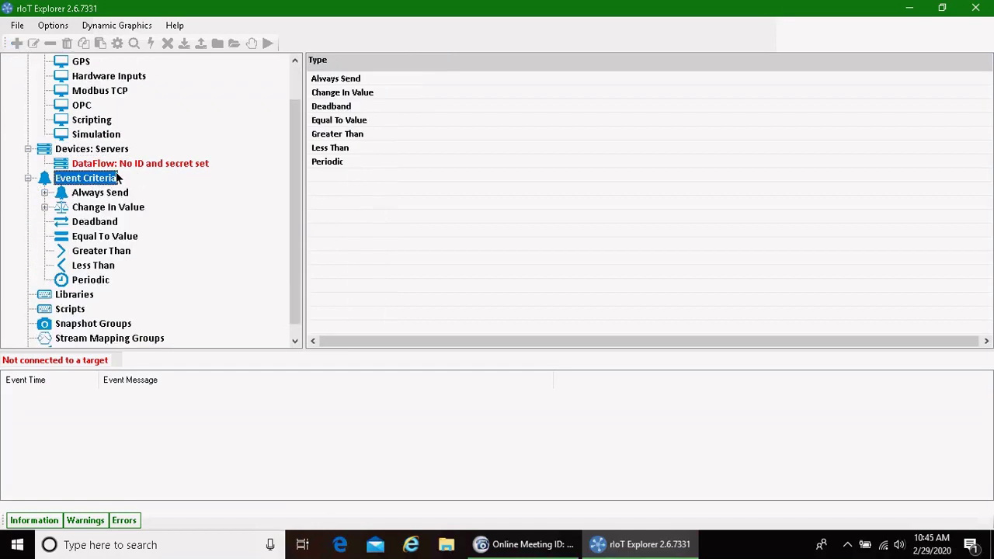
pyautogui.scroll(1, 117, 178)
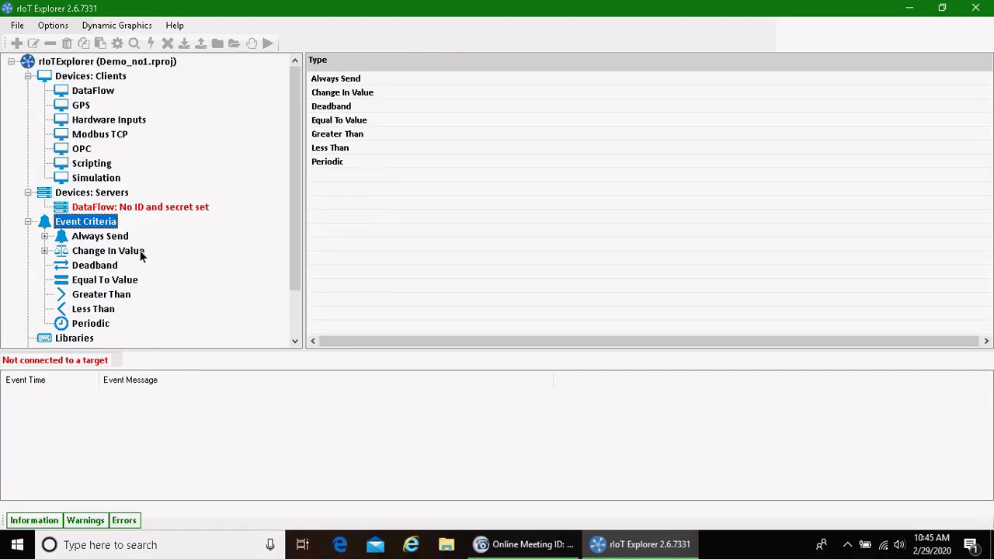
pyautogui.scroll(-1, 141, 249)
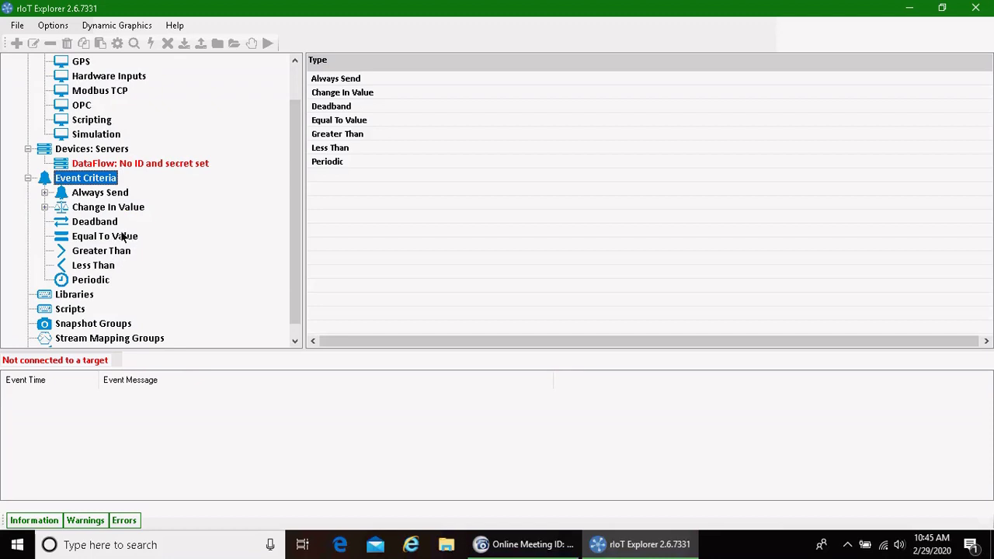
pyautogui.scroll(-1, 133, 248)
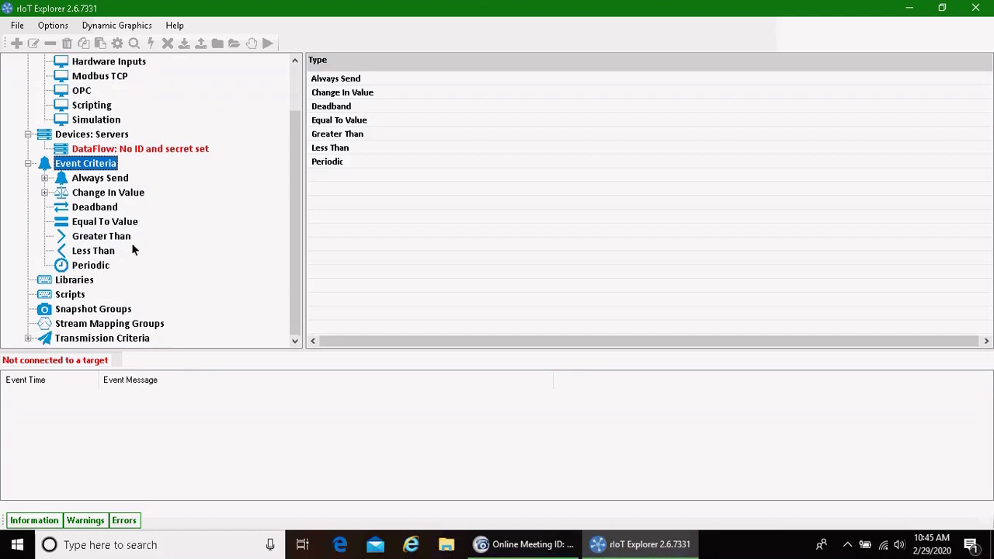
# - Examine the Scripts, Libraries and Stream Mapping Groups nodes, and return to the Simulation client category
pyautogui.click(71, 295)
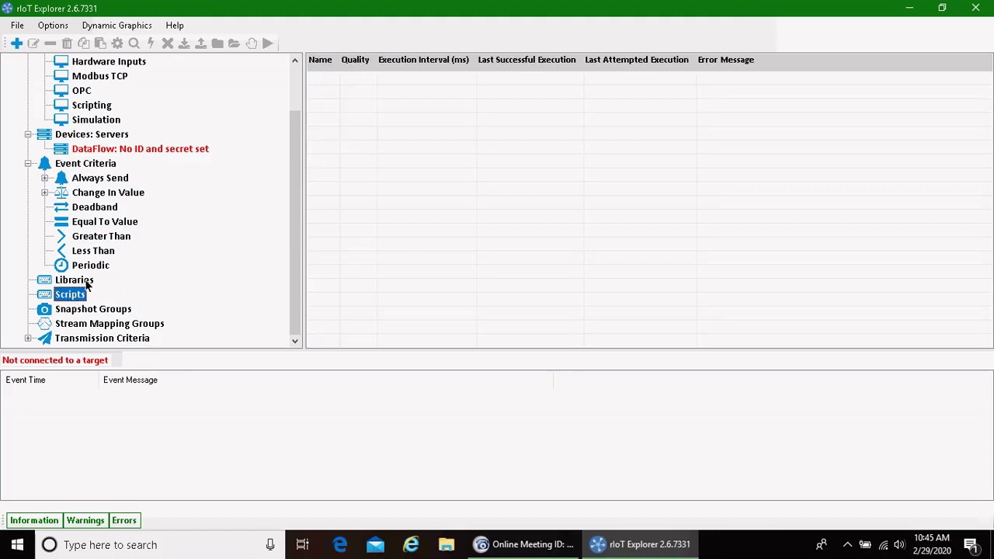
pyautogui.click(84, 281)
pyautogui.click(77, 297)
pyautogui.click(91, 281)
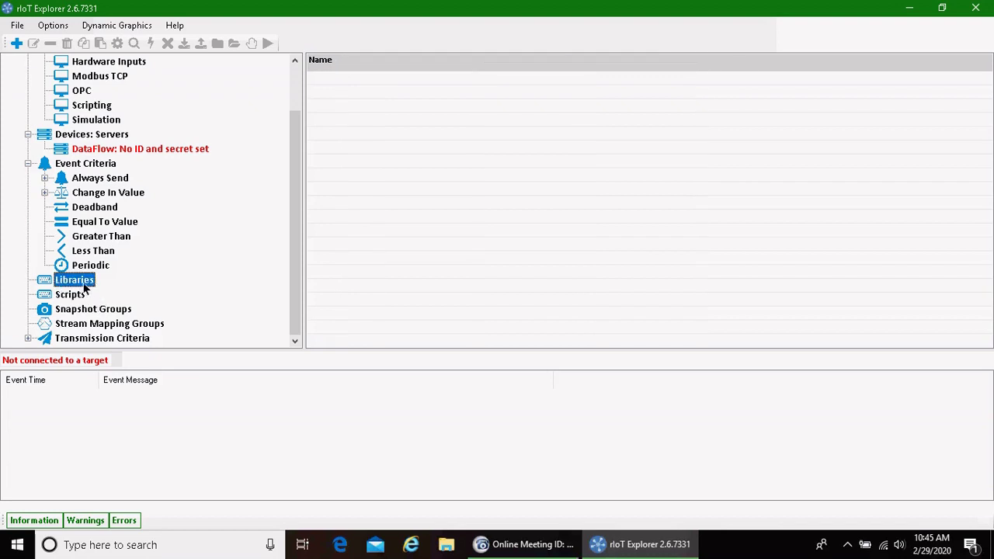
pyautogui.click(110, 324)
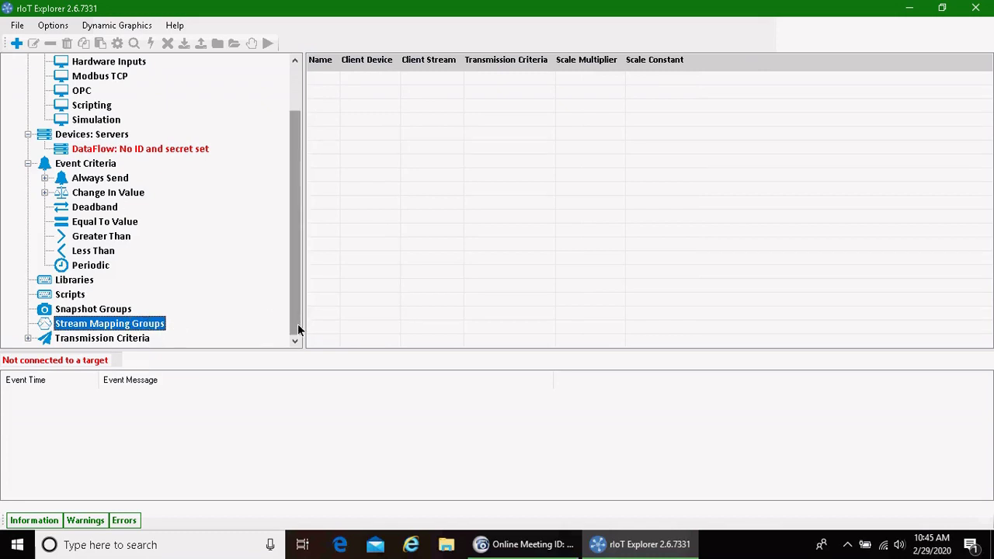
pyautogui.moveTo(300, 330); pyautogui.dragTo(299, 284)
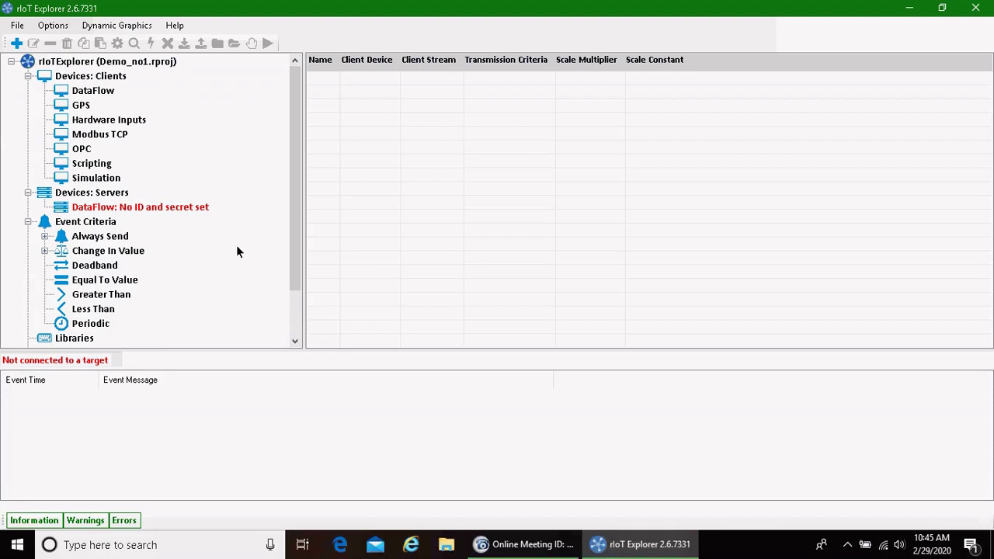
pyautogui.click(106, 180)
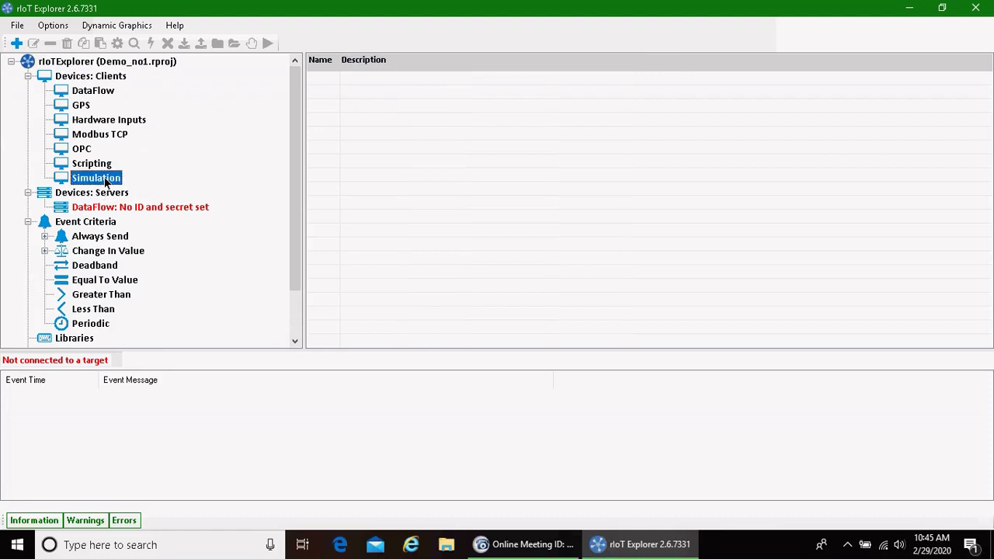
# - Connect the Demo_no1 project to the localhost target, and reconnect to it after the session is disconnected
pyautogui.click(135, 67)
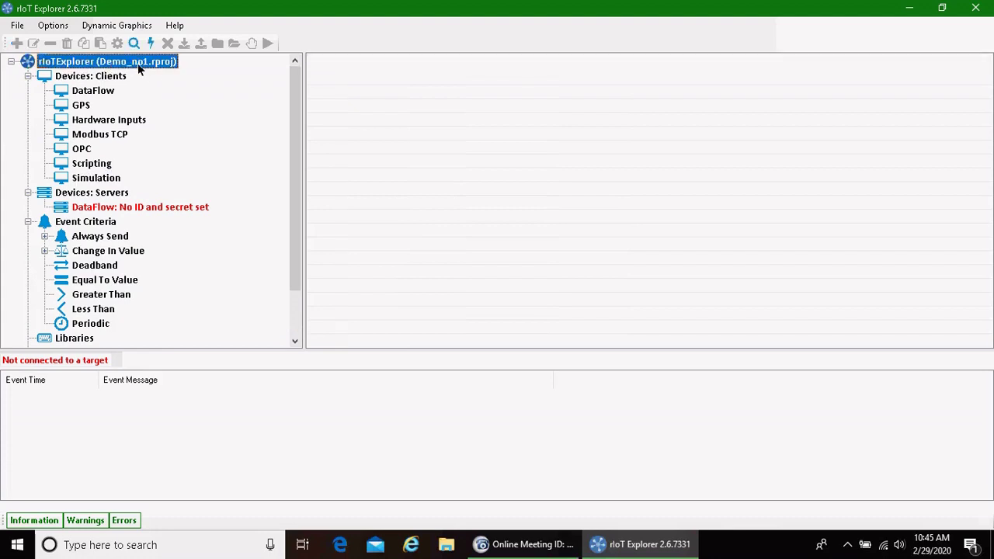
pyautogui.click(150, 43)
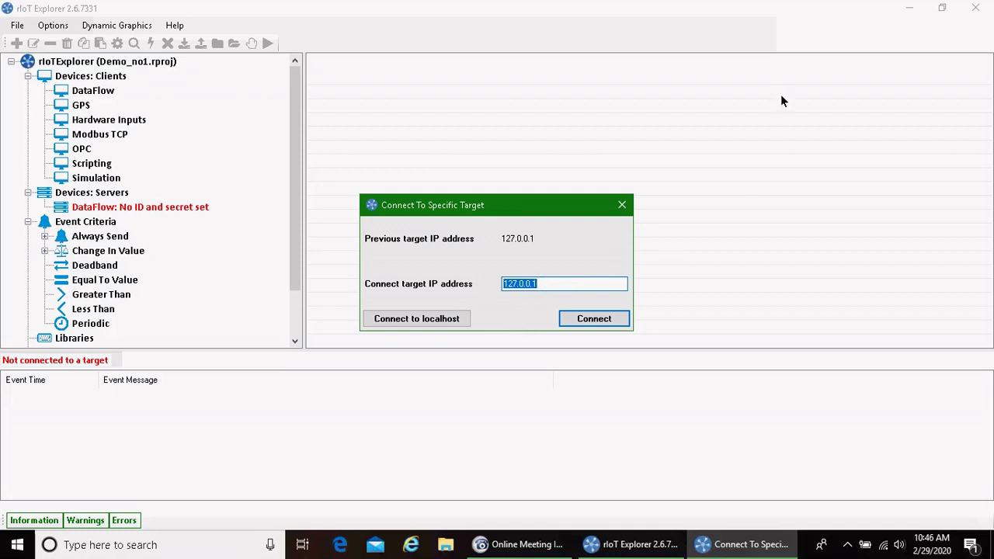
pyautogui.click(431, 320)
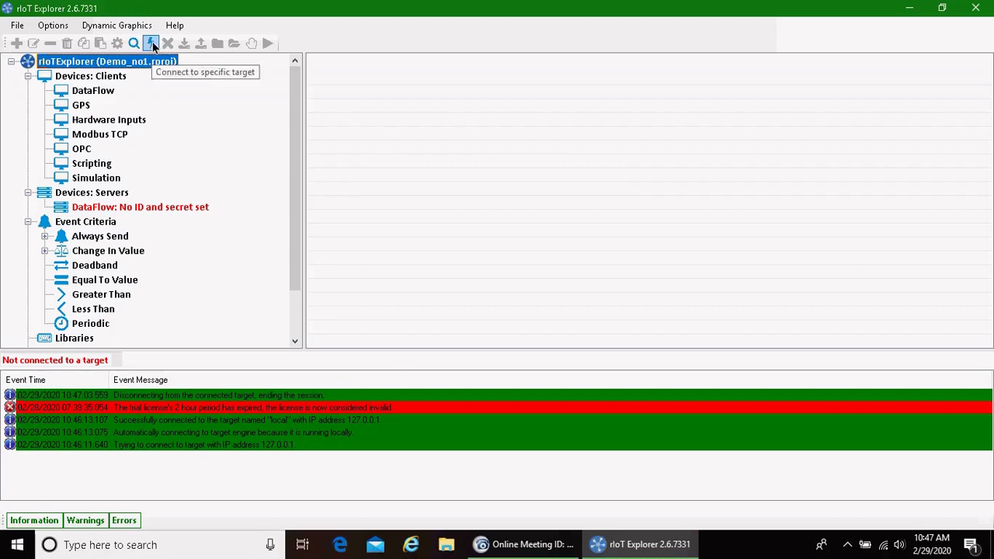
pyautogui.click(151, 43)
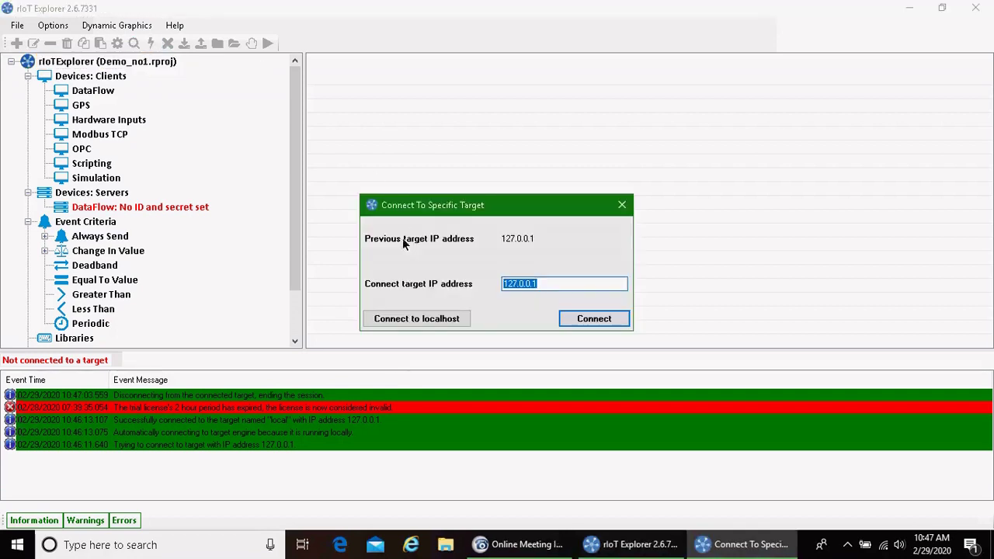
pyautogui.click(443, 318)
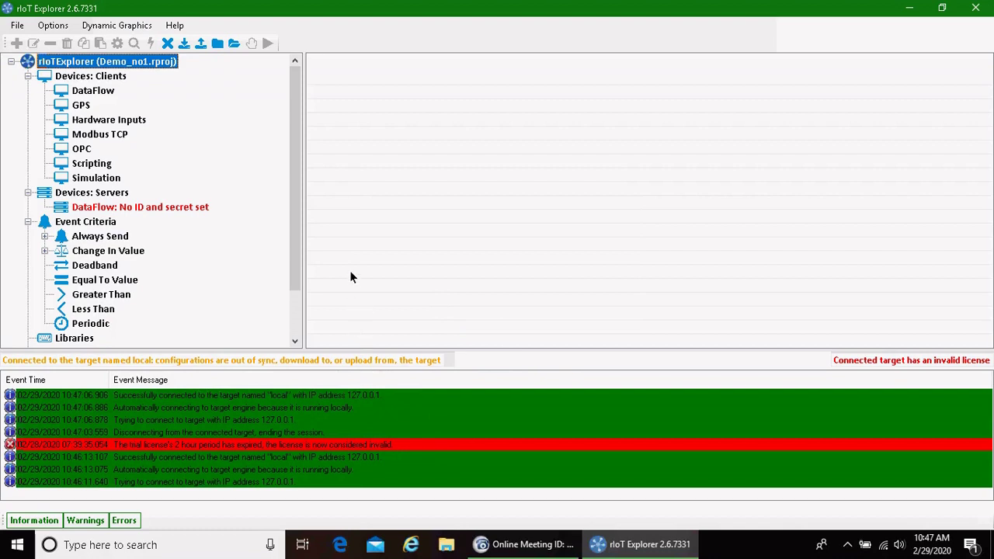
# - Examine the device options offered for the Simulation, OPC, Scripting and GPS client categories
pyautogui.click(96, 179)
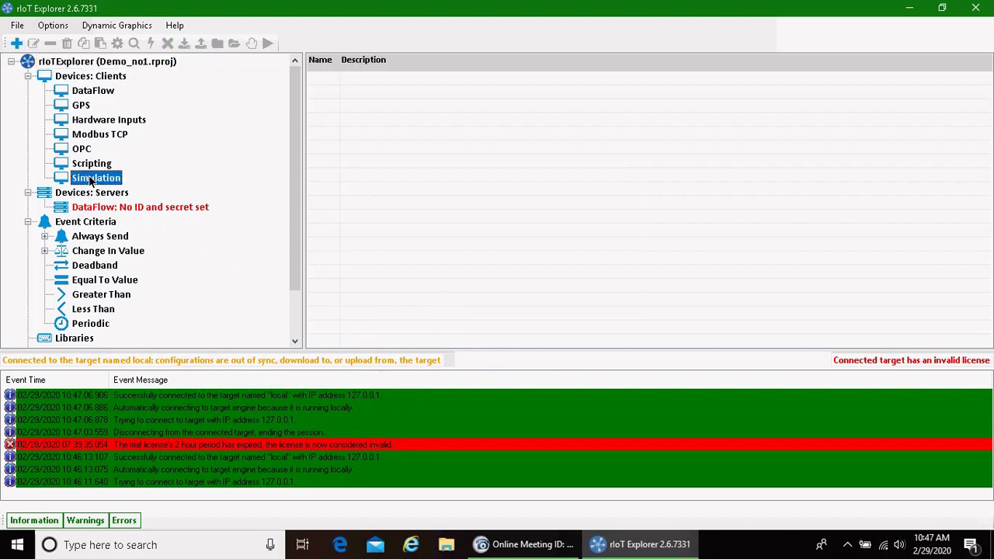
pyautogui.rightClick(96, 181)
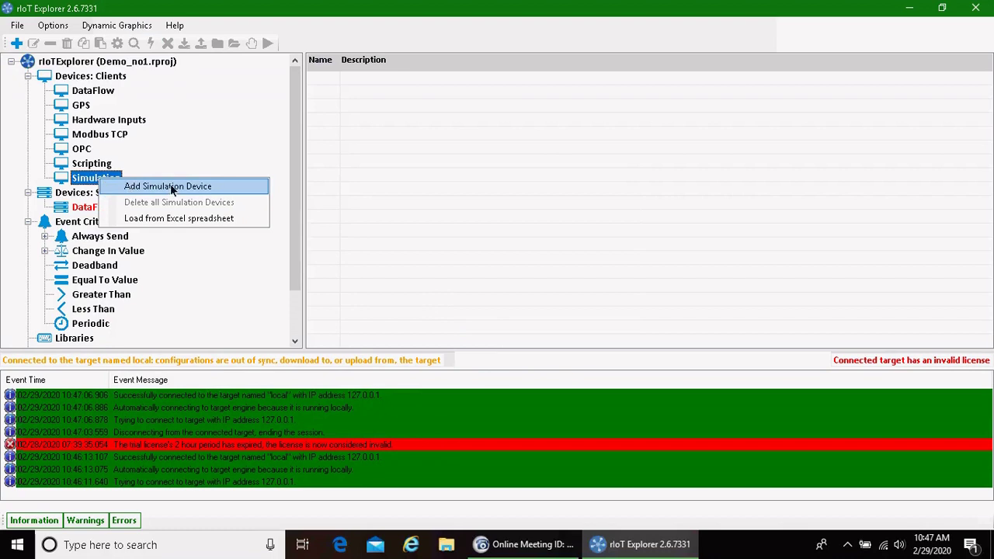
pyautogui.click(116, 137)
pyautogui.click(86, 149)
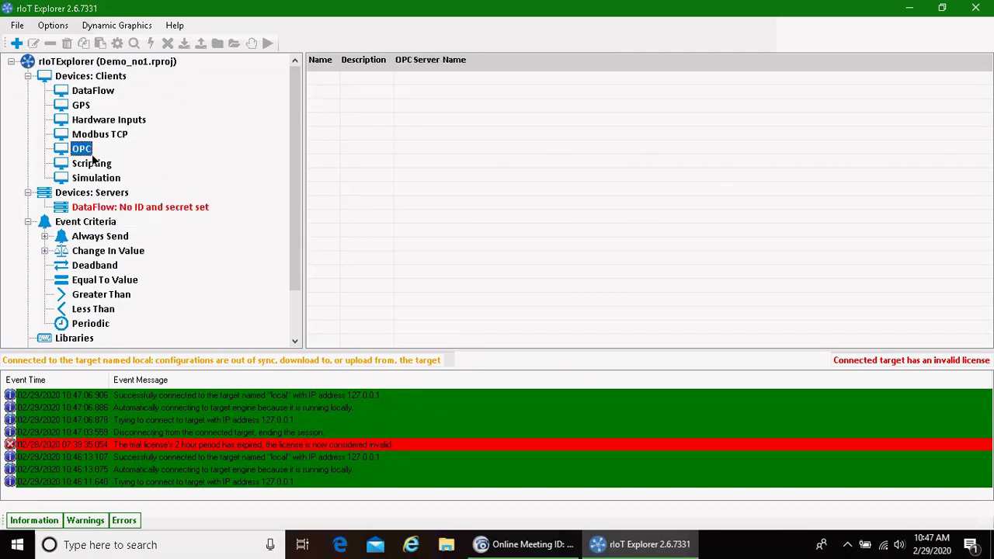
pyautogui.click(93, 165)
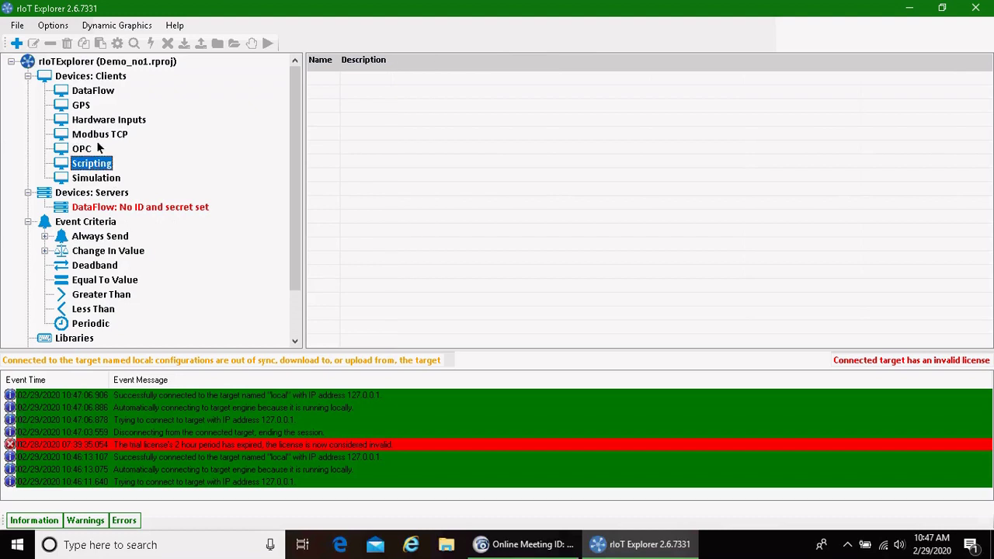
pyautogui.rightClick(99, 168)
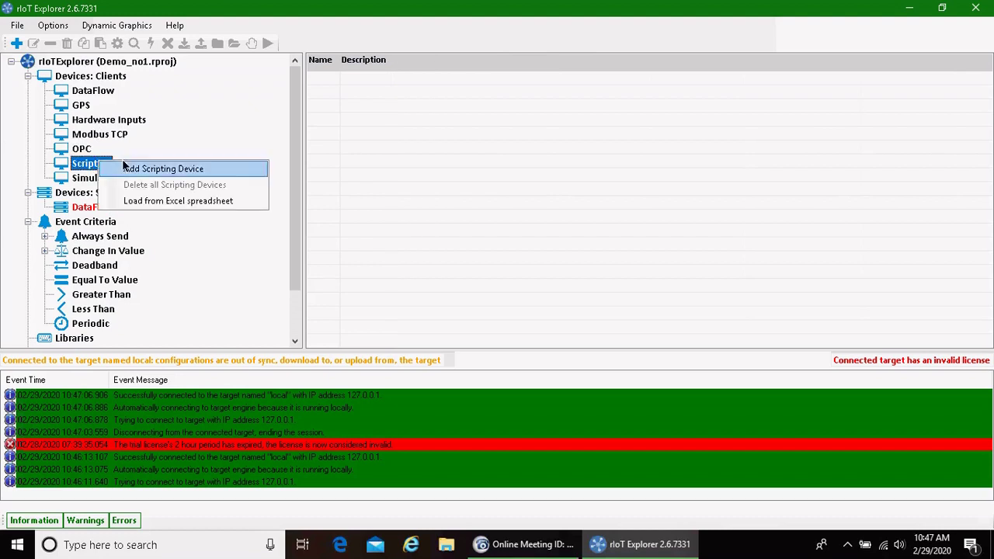
pyautogui.click(92, 107)
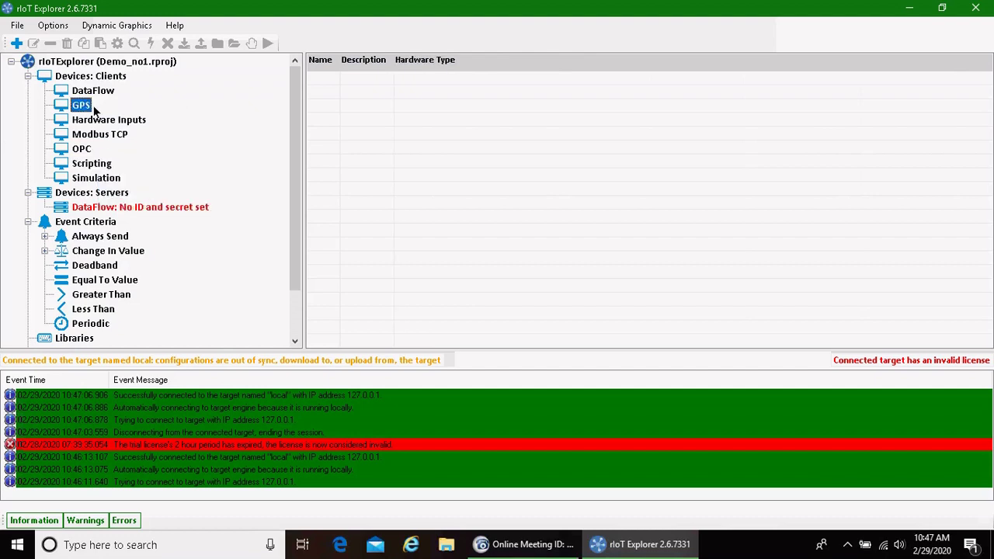
# - Try to add a Simulation client device while the target session is in progress
pyautogui.rightClick(111, 179)
pyautogui.click(178, 184)
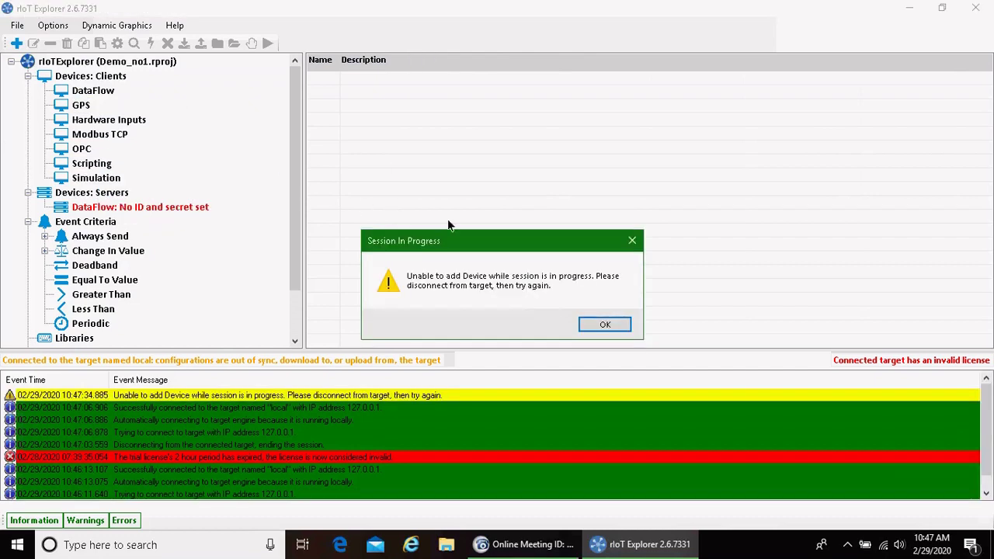
pyautogui.click(603, 323)
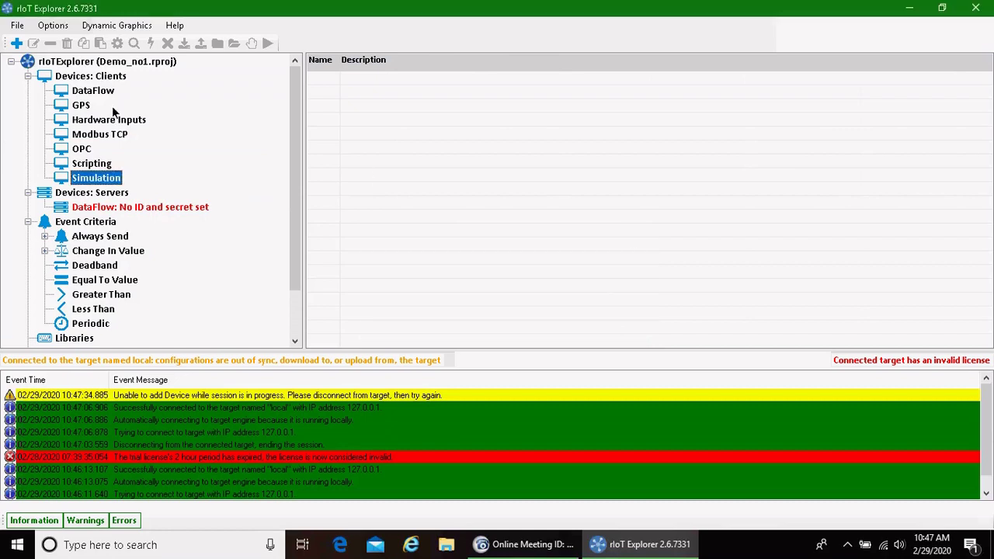
# - Disconnect the project from the target and add a Simulation client device named PLC
pyautogui.click(144, 61)
pyautogui.click(167, 42)
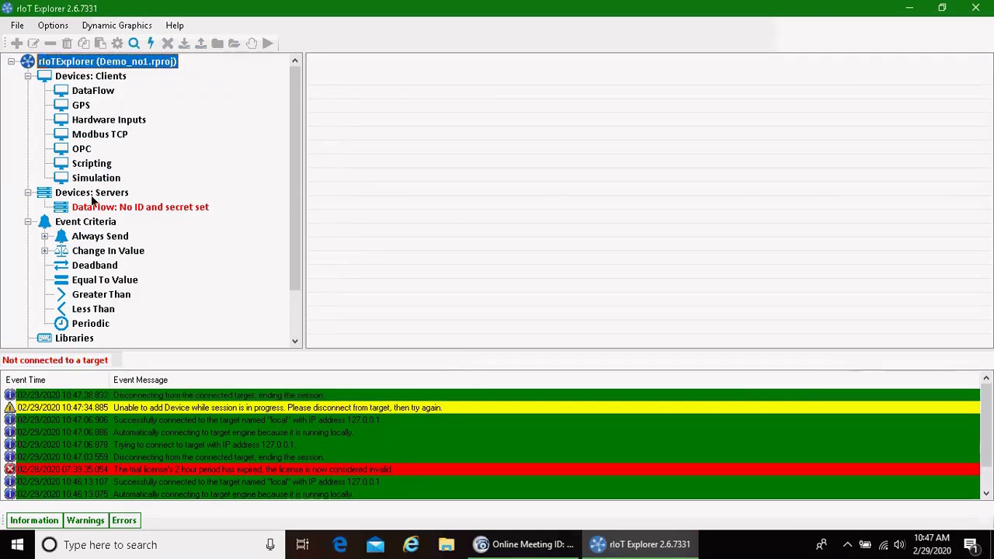
pyautogui.rightClick(111, 179)
pyautogui.click(159, 181)
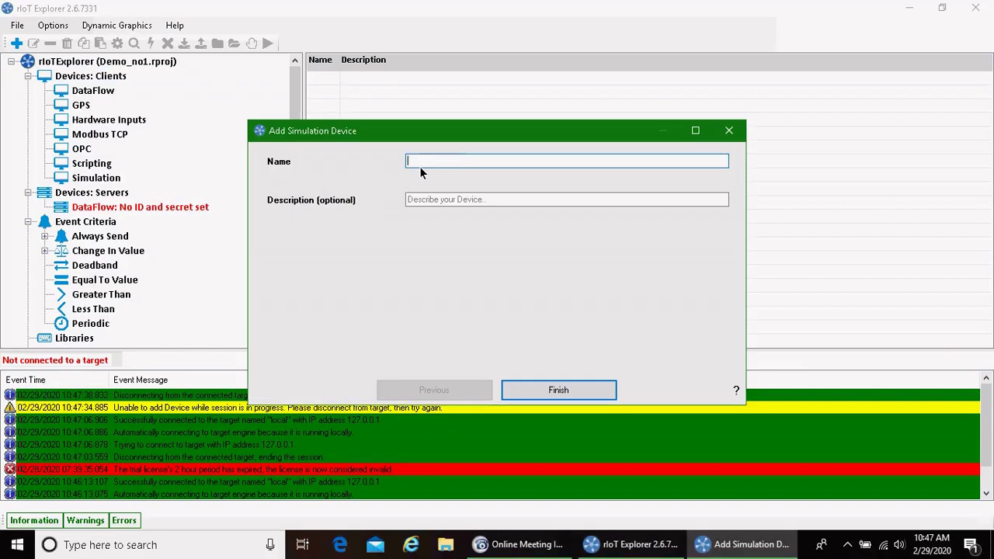
pyautogui.write('PLC')
pyautogui.click(577, 389)
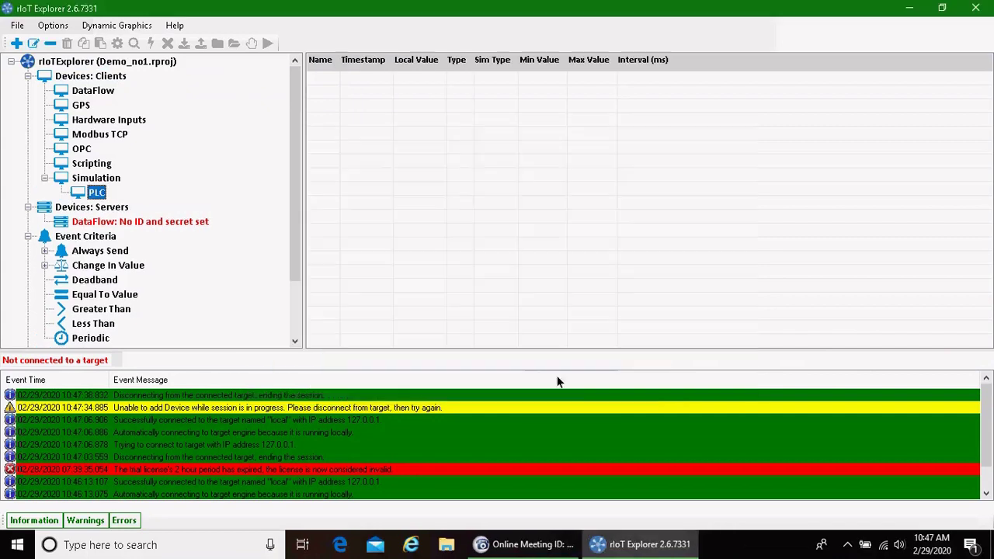
# - Add a Ramp stream to the PLC device with a range of 0 to 200 and an interval of 1000 ms
pyautogui.rightClick(98, 192)
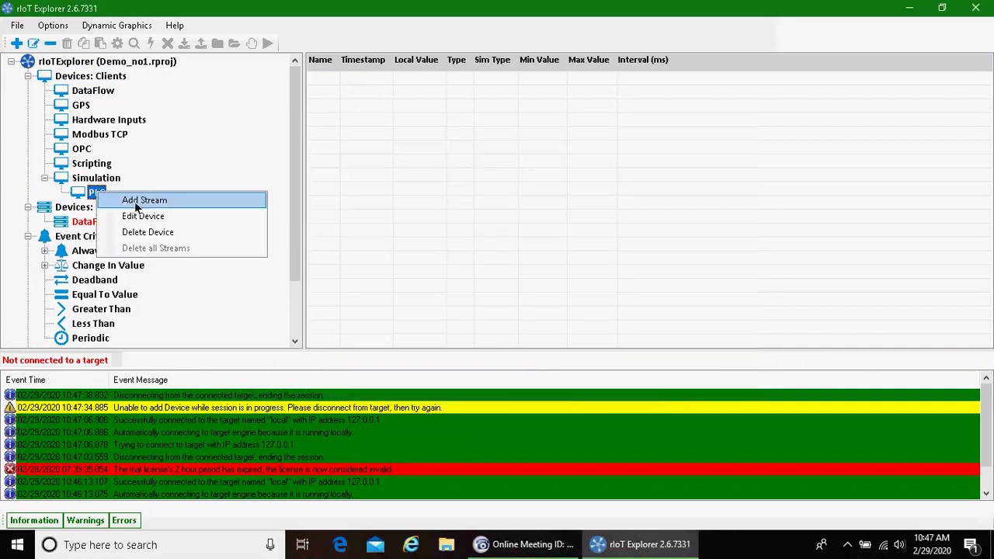
pyautogui.click(138, 202)
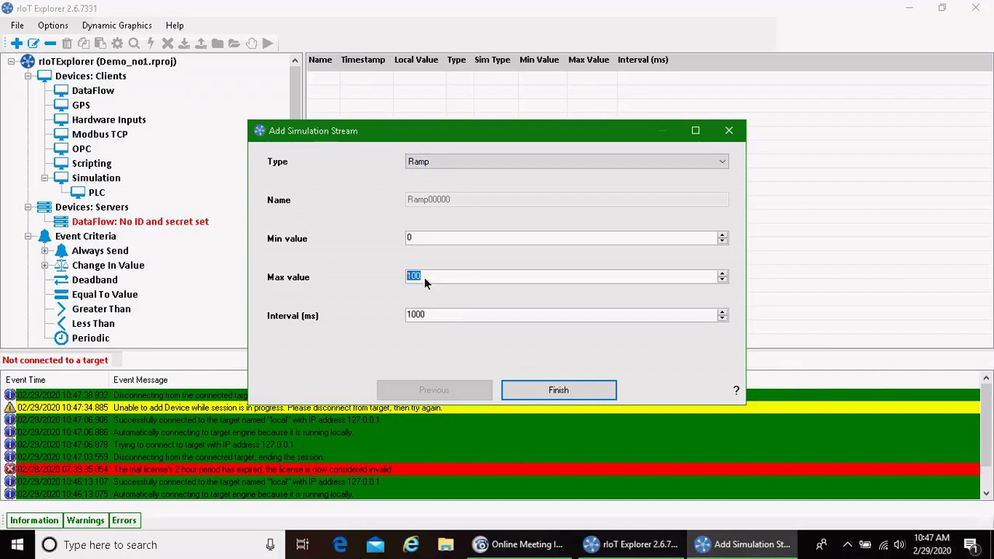
pyautogui.click(583, 396)
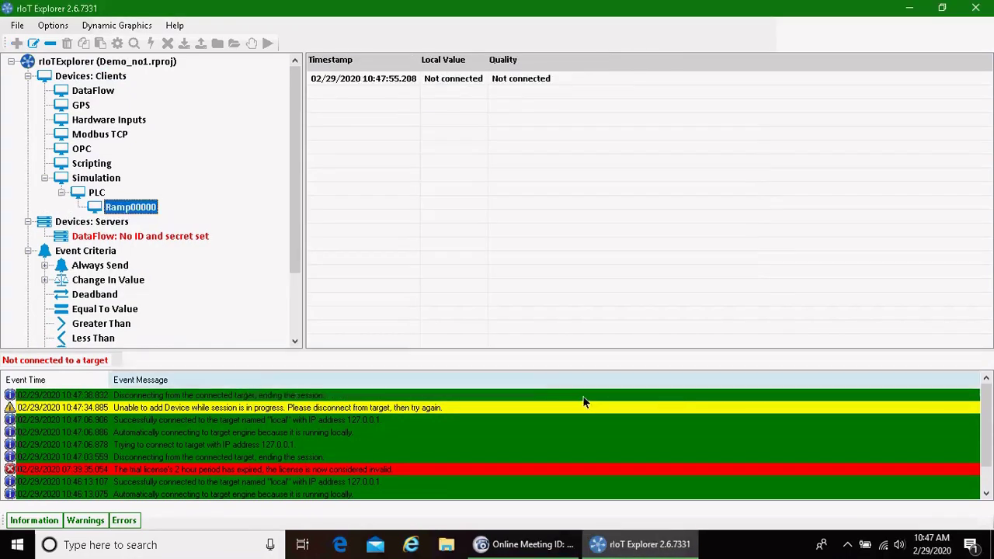
# - Add a Random stream to the PLC device with a range of 0 to 100 and an interval of 5000 ms
pyautogui.rightClick(98, 193)
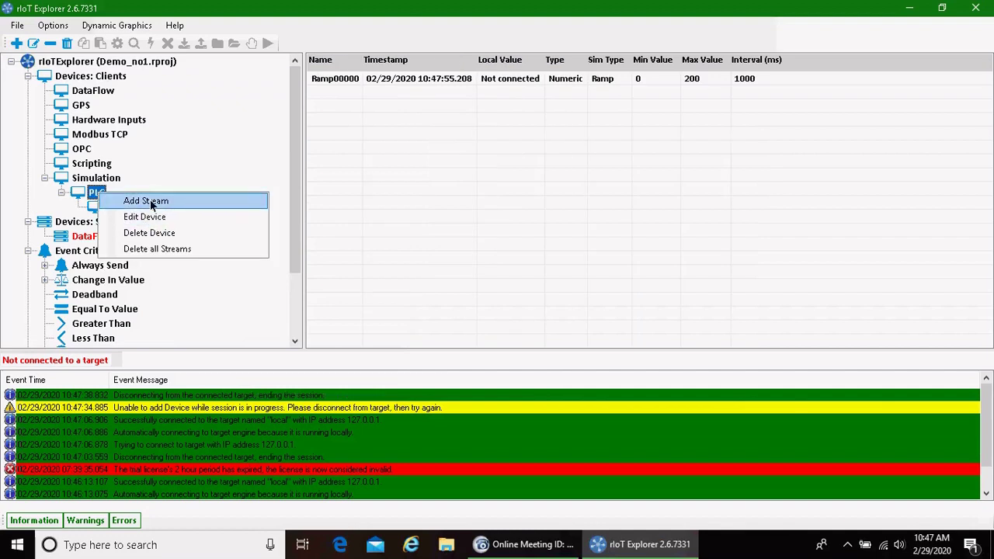
pyautogui.click(144, 200)
pyautogui.click(630, 163)
pyautogui.click(621, 182)
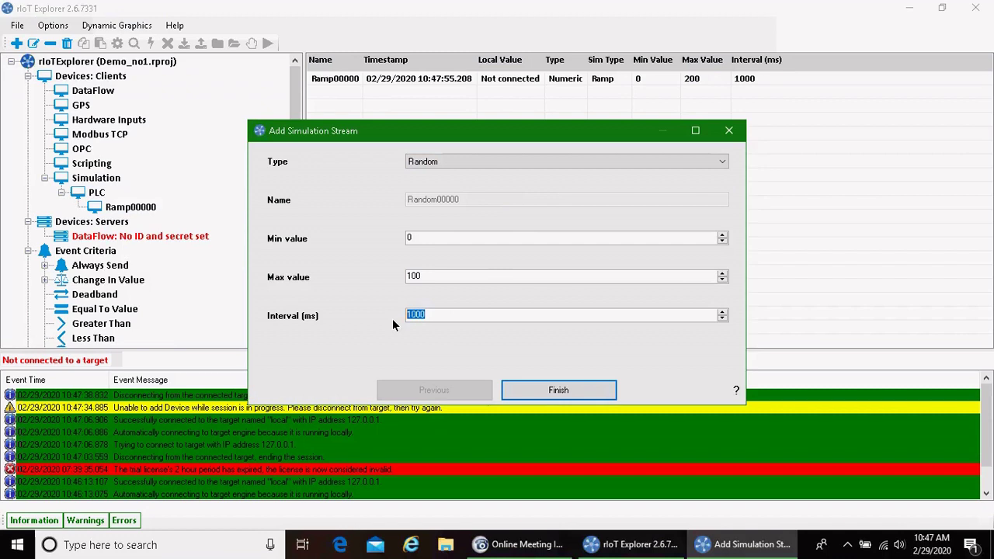
pyautogui.write('500')
pyautogui.click(569, 392)
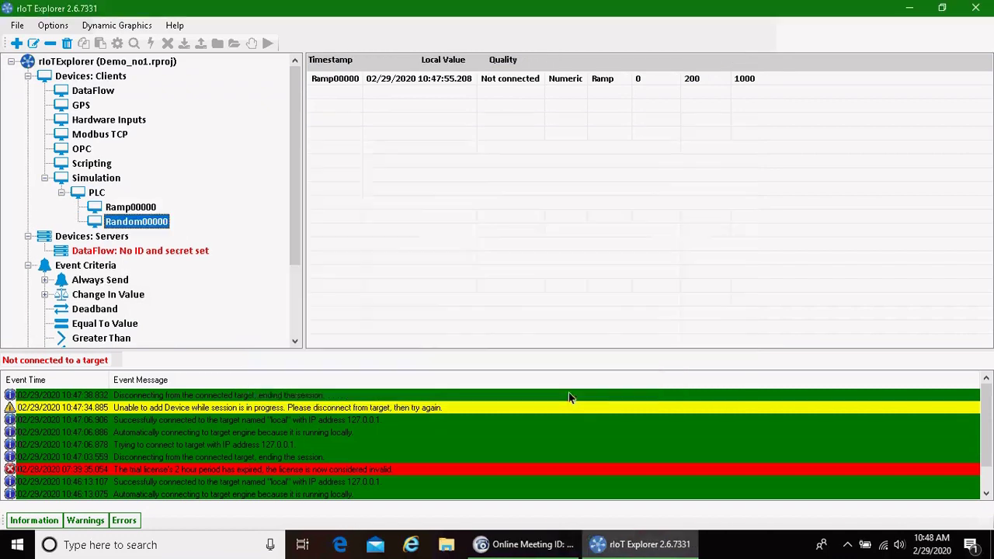
# - Add a Step stream to the PLC device with a range of 0 to 1 and an interval of 1000 ms
pyautogui.rightClick(97, 192)
pyautogui.click(141, 201)
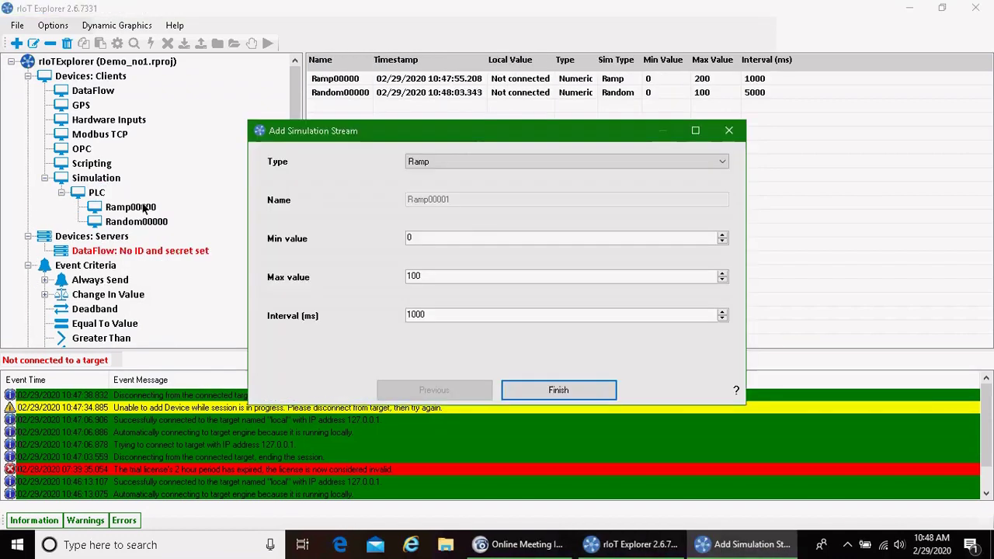
pyautogui.click(466, 162)
pyautogui.click(470, 186)
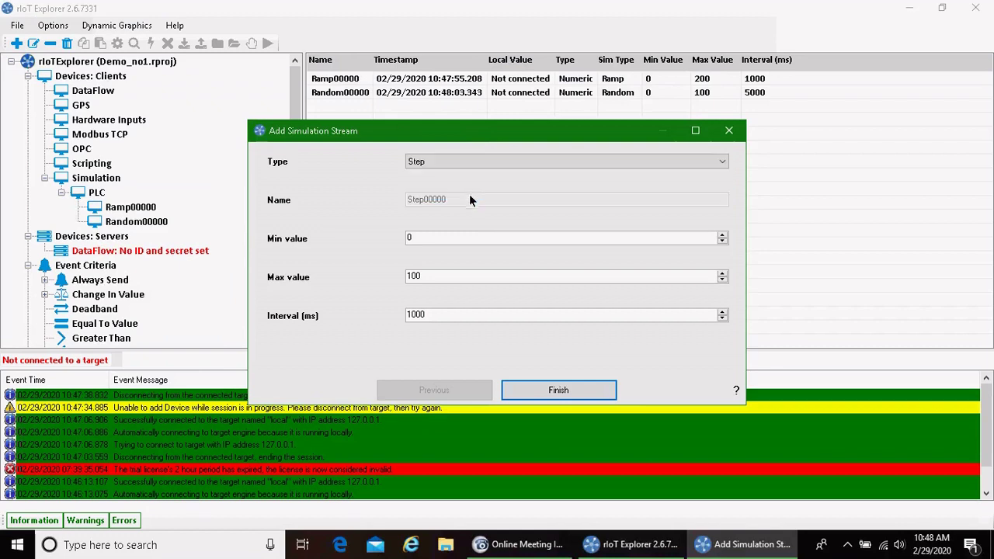
pyautogui.moveTo(421, 278); pyautogui.dragTo(417, 279)
pyautogui.press('BackSpace')
pyautogui.click(567, 388)
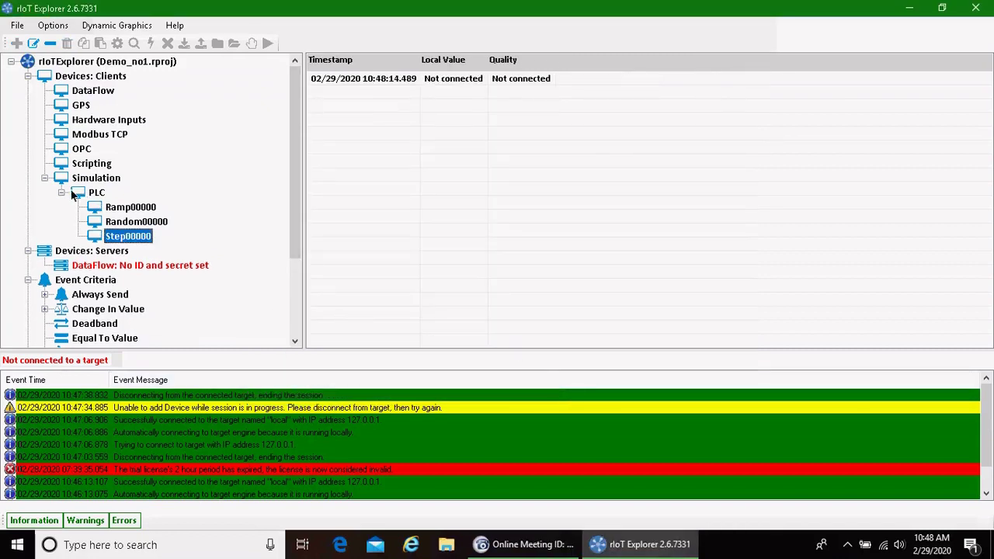
# - Connect the project to the target at 127.0.0.1 and download the current configuration to it
pyautogui.click(143, 61)
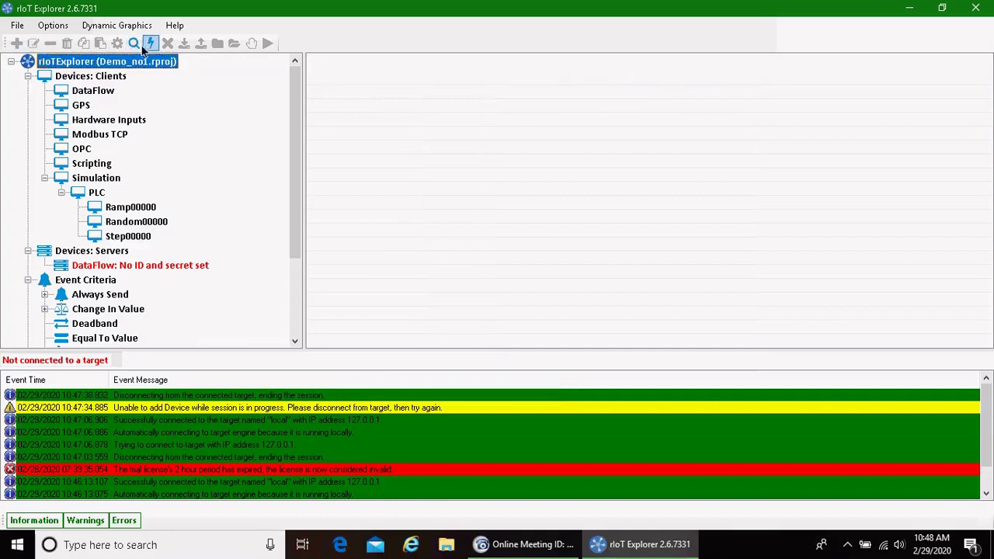
pyautogui.click(147, 45)
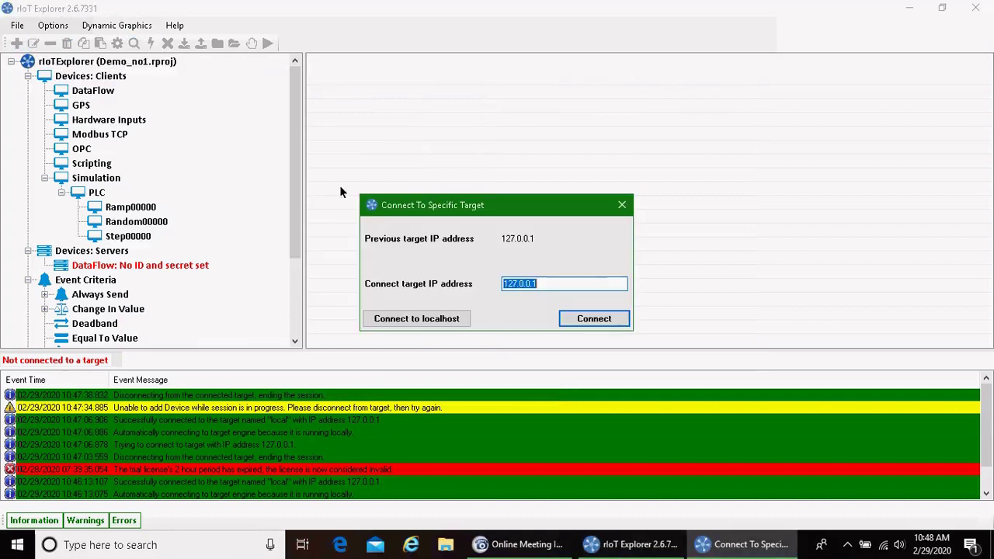
pyautogui.click(594, 318)
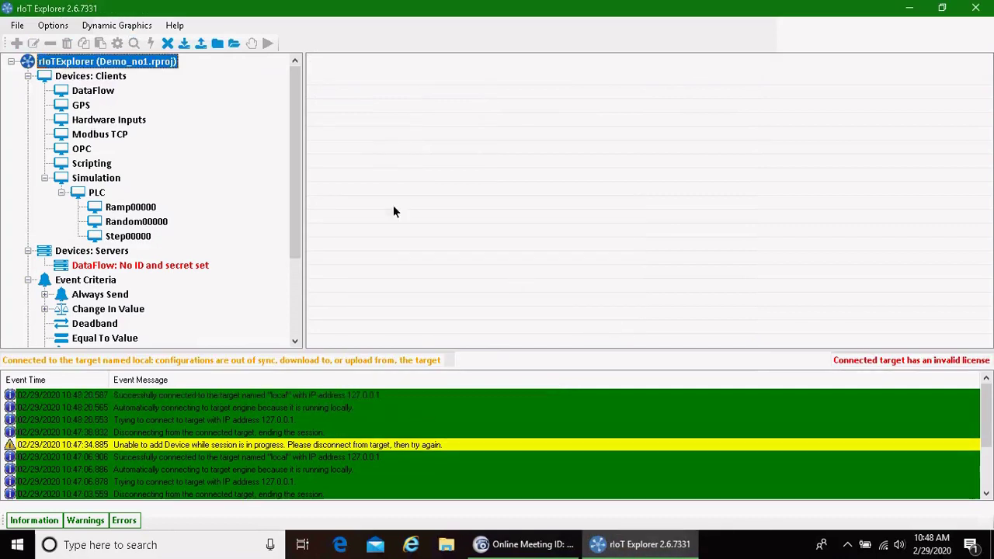
pyautogui.click(184, 44)
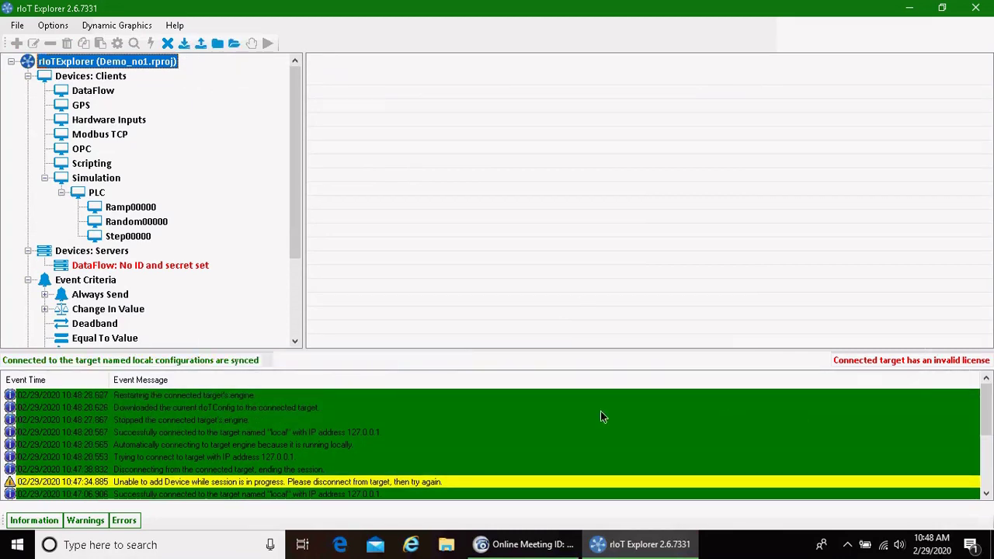
# - Check the local values of the PLC device's streams and review the Simulation category's device list
pyautogui.click(107, 195)
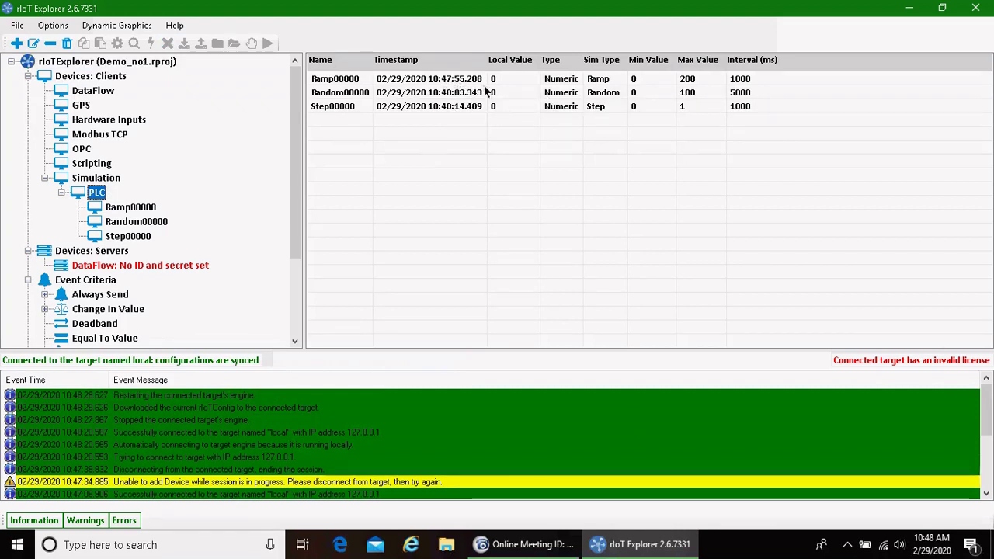
pyautogui.click(104, 181)
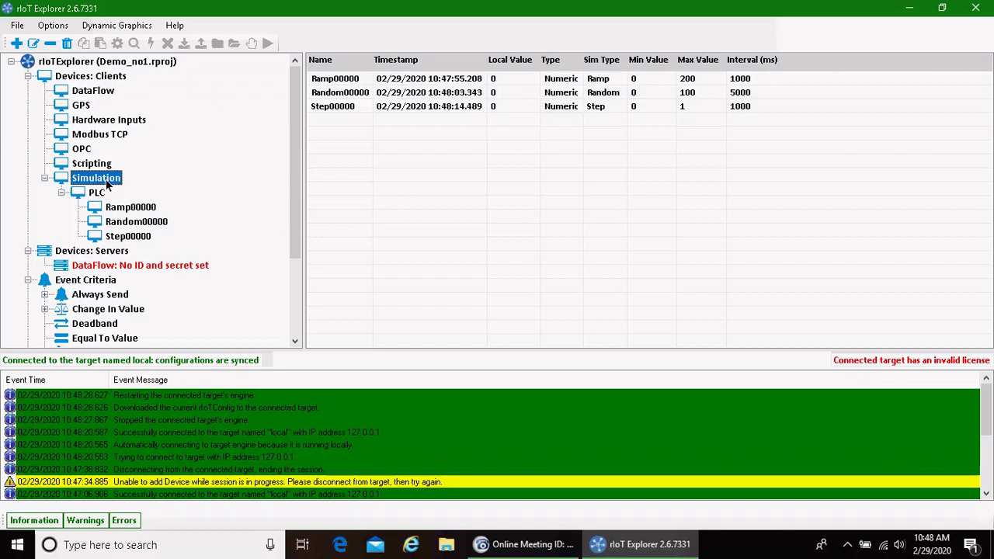
pyautogui.click(86, 191)
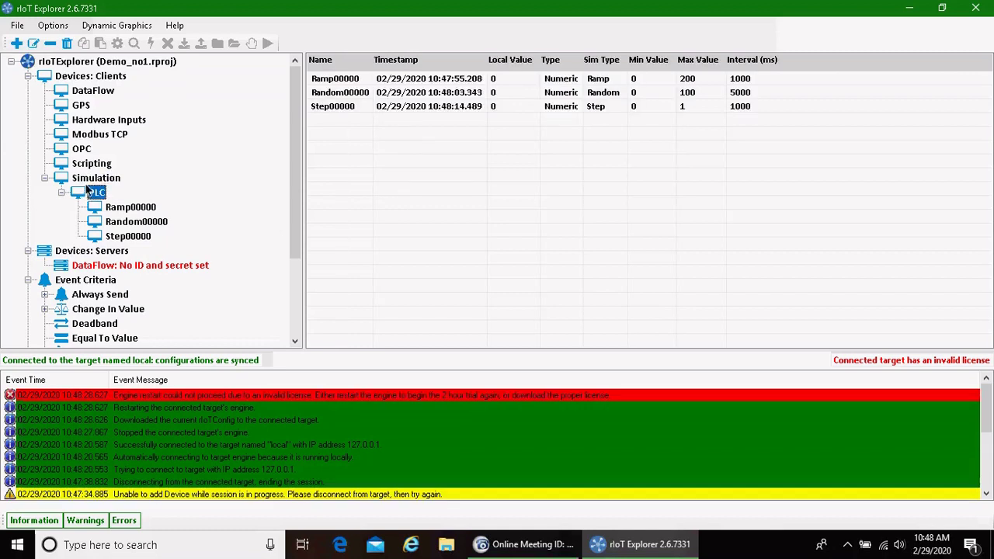
pyautogui.click(94, 181)
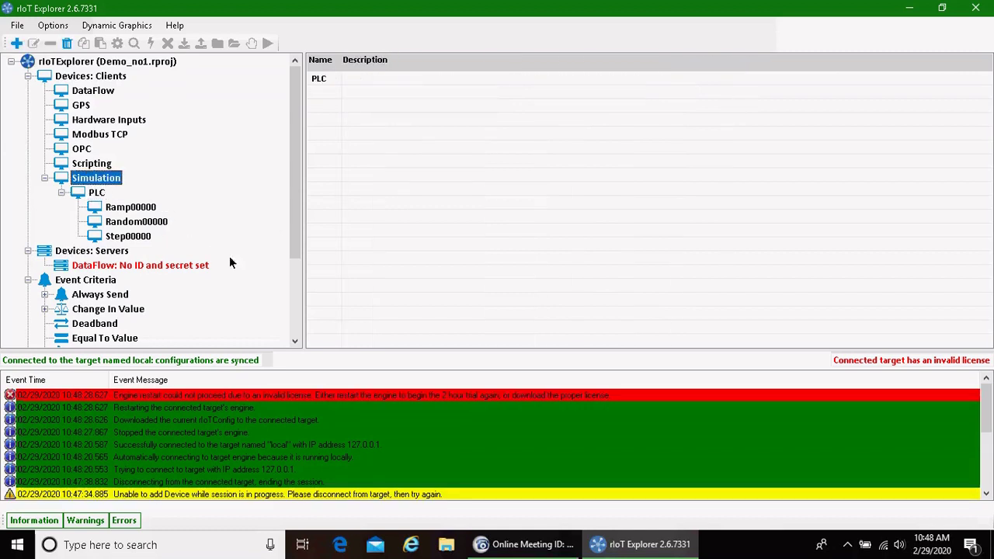